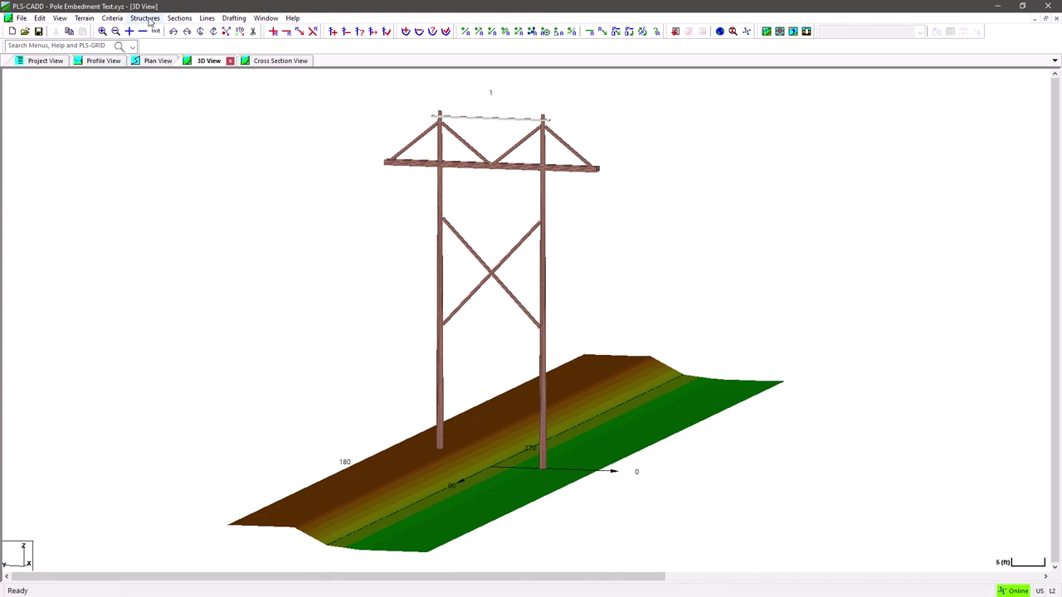
- Try Fit Pole Lengths To TIN under Automatic Spotting and find it is unlicensed
click(150, 20)
mouse_move(203, 190)
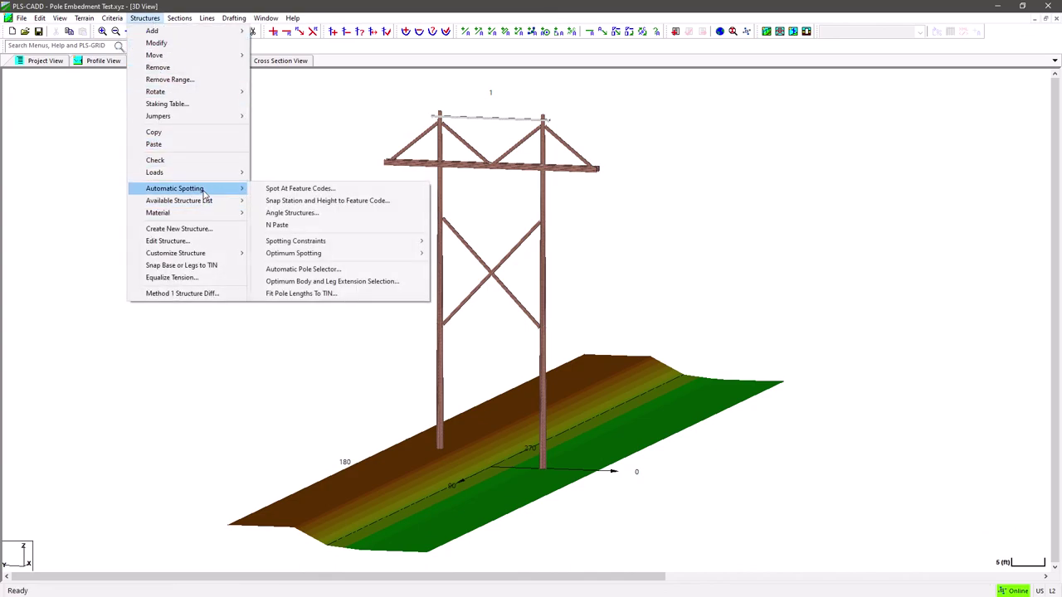
click(305, 296)
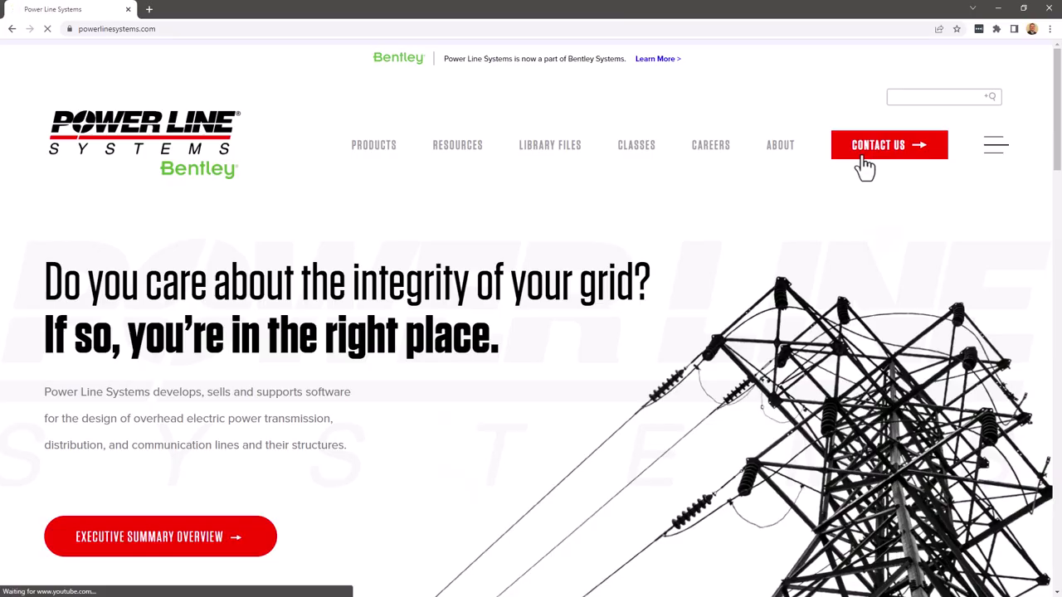
- On the vendor's sales contact form, choose PLS-CADD w/ Spotting as Product 1
click(865, 171)
scroll(589, 295, down, 9)
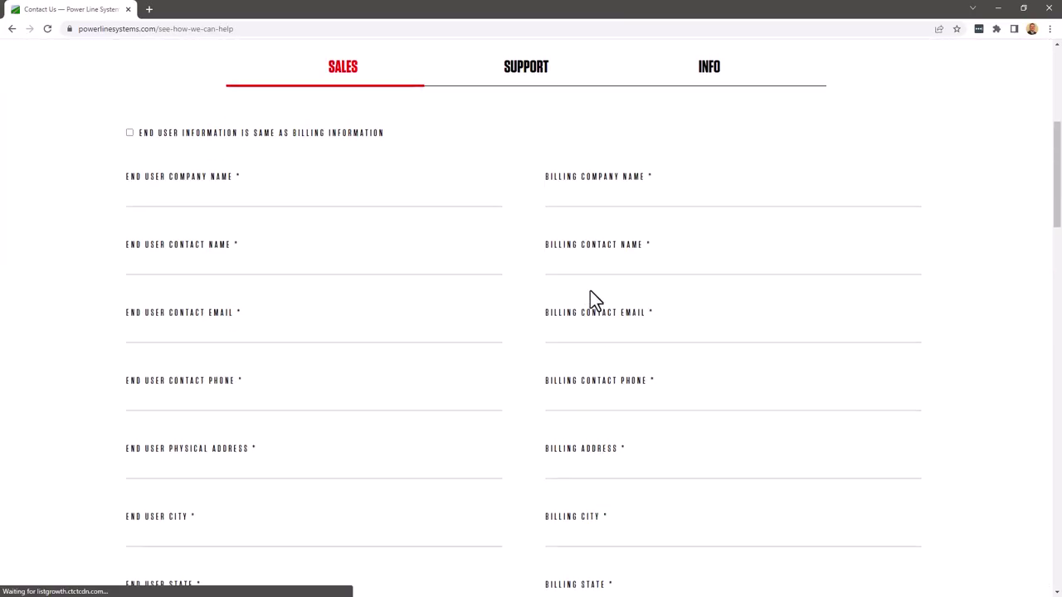
scroll(588, 299, down, 3)
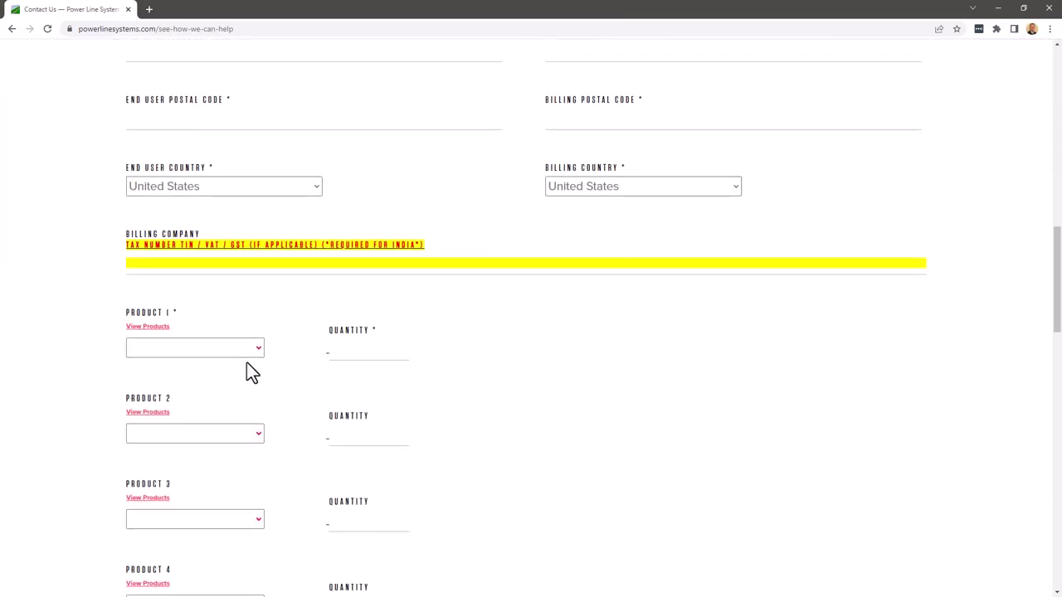
click(247, 358)
click(200, 25)
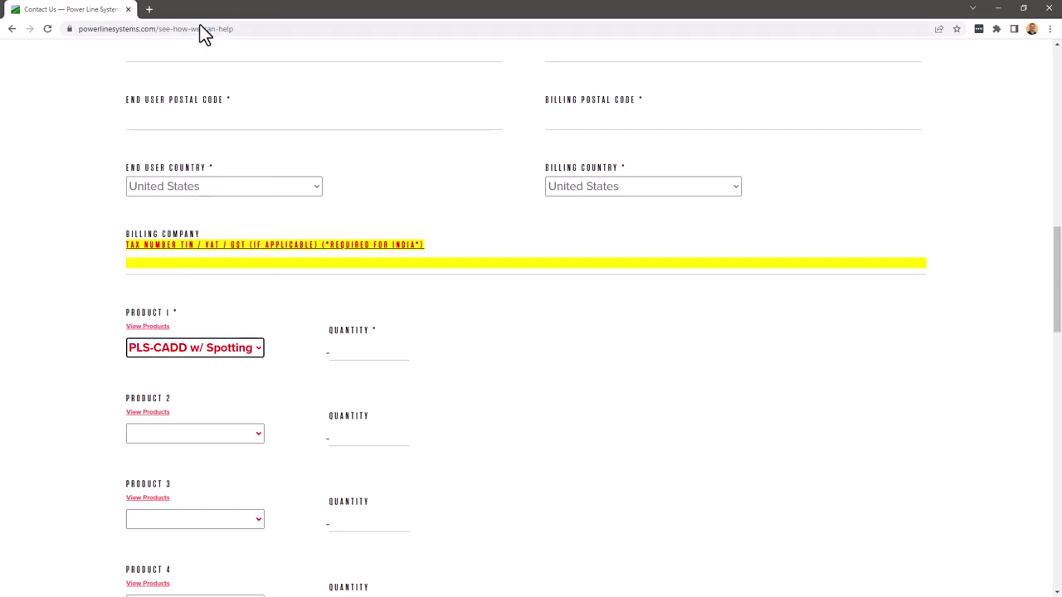
click(377, 348)
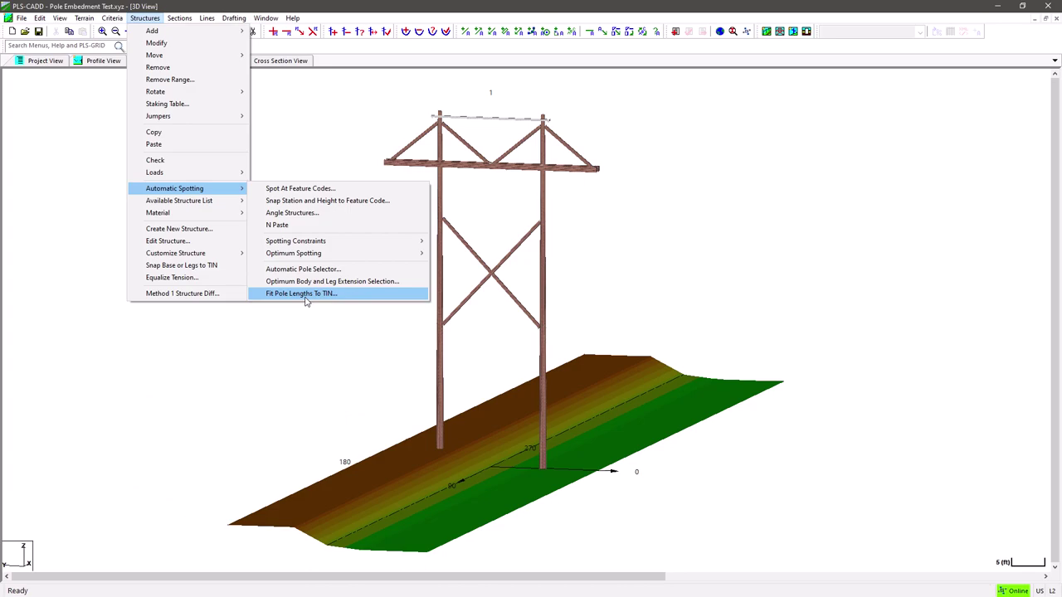
- Inspect both Fit Pole Lengths To TIN tabs and report options unchanged, then view the H-frame in cross section
click(306, 294)
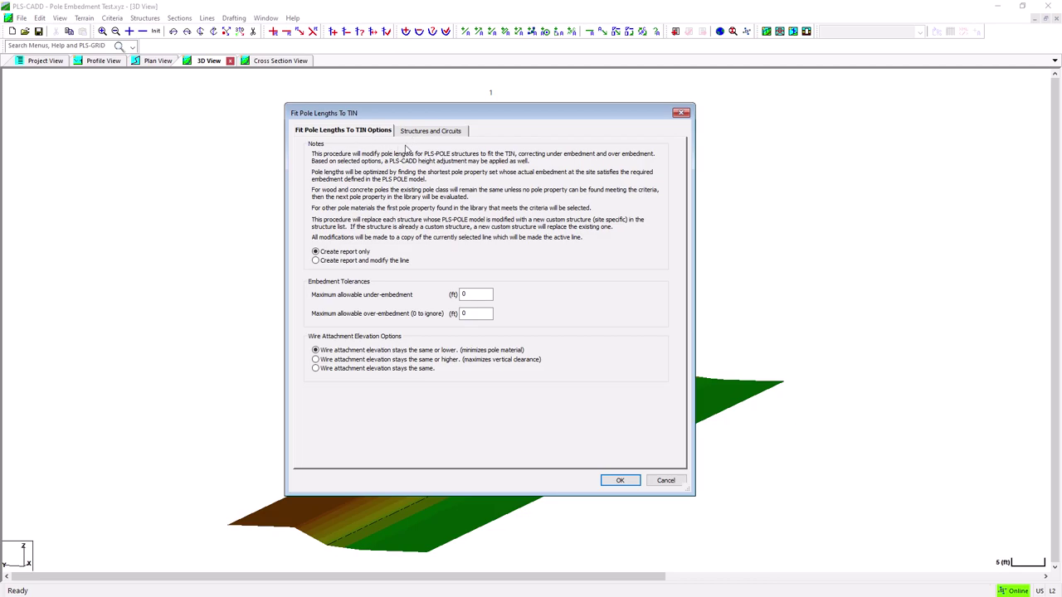
click(427, 131)
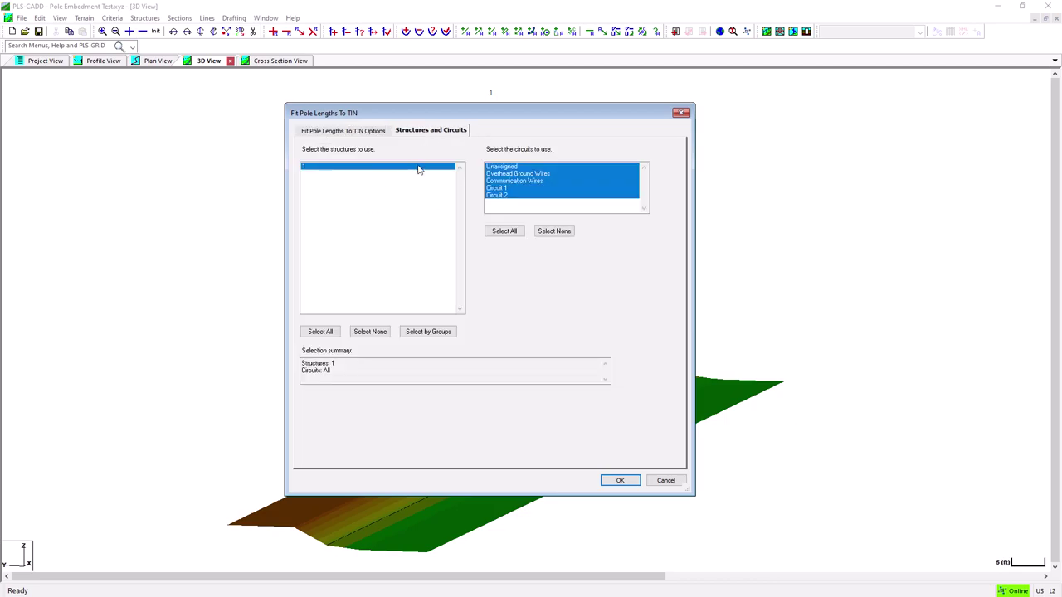
click(357, 132)
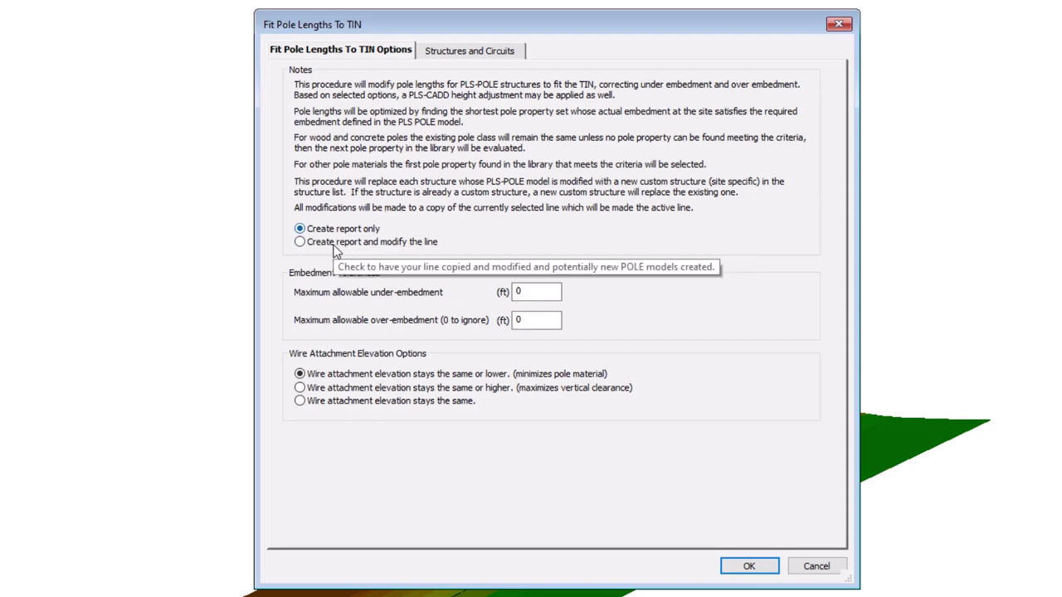
click(334, 244)
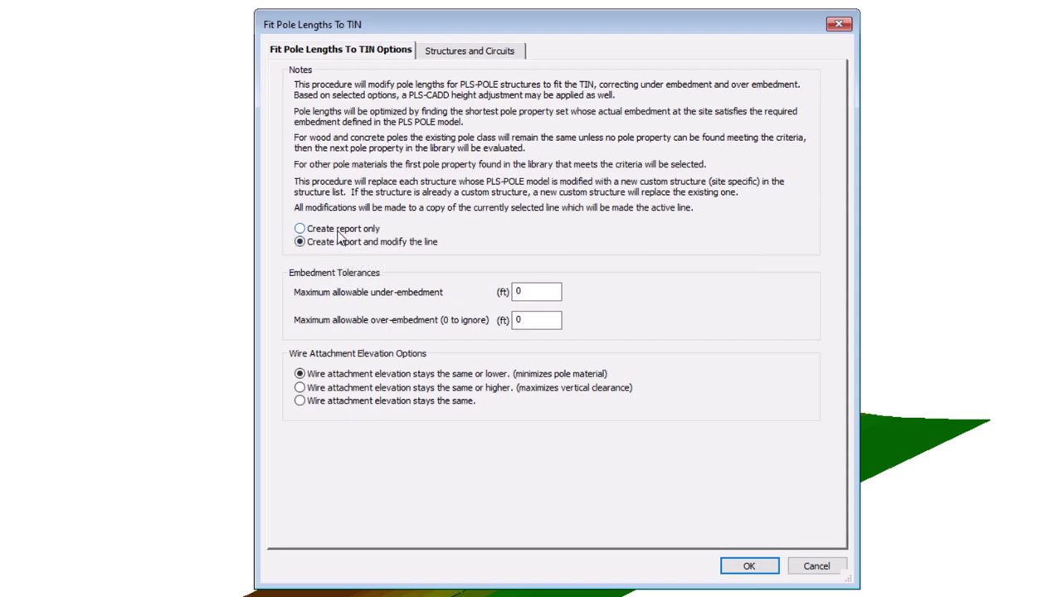
click(339, 231)
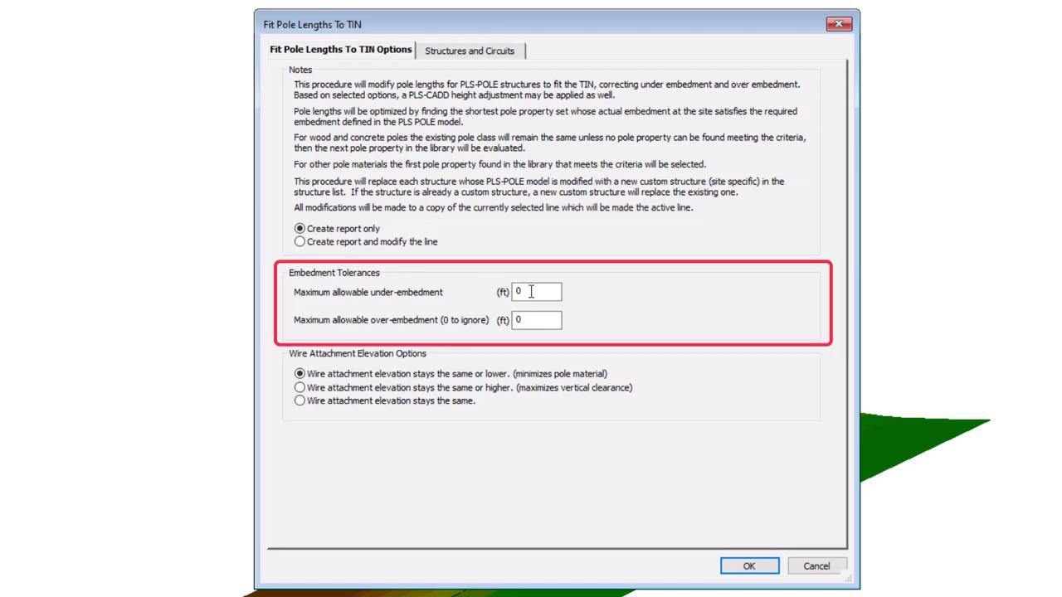
double_click(536, 319)
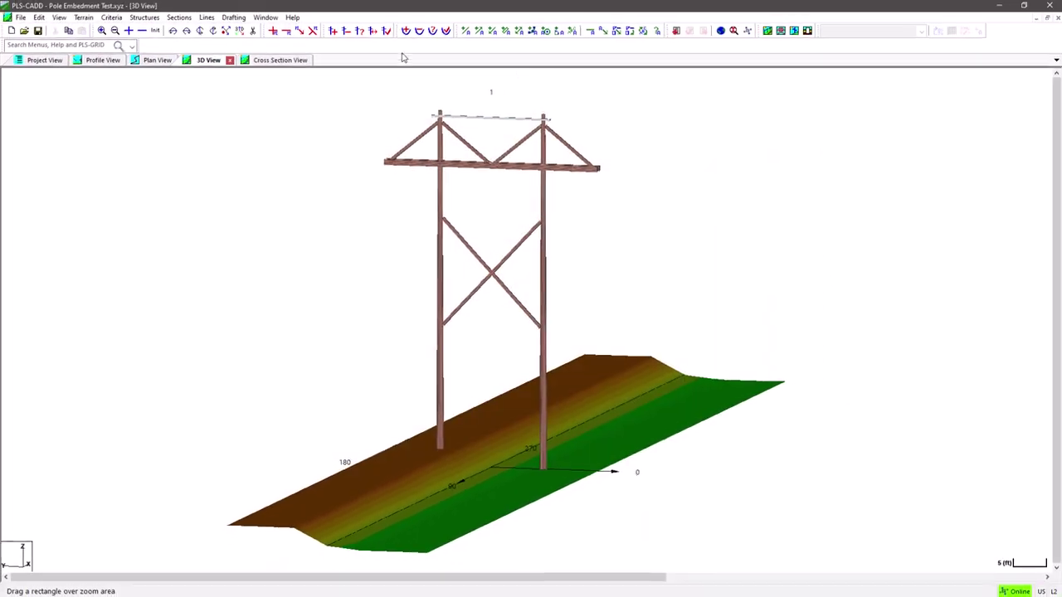
click(280, 61)
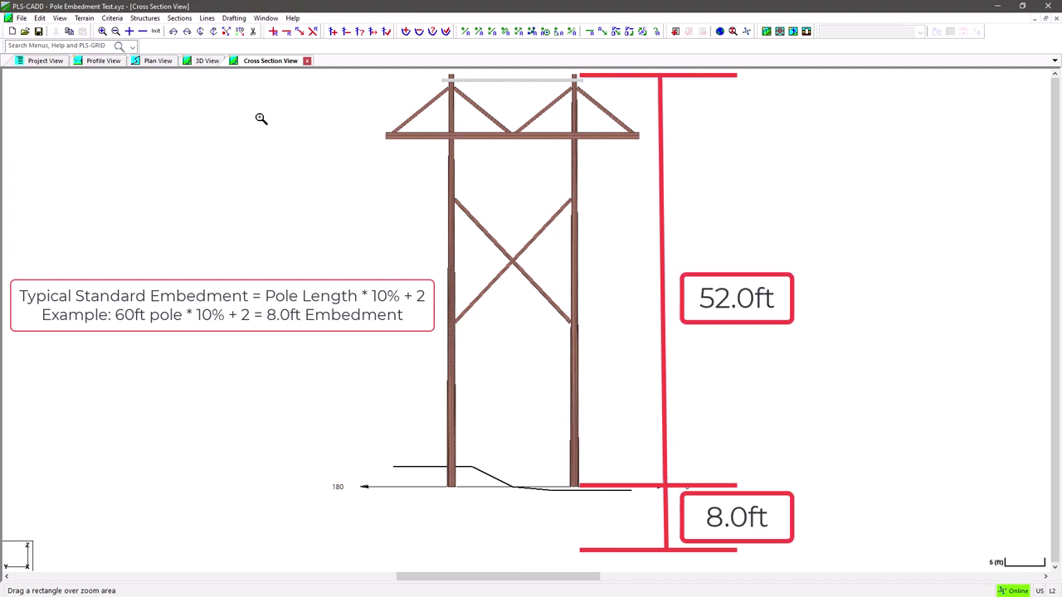
- Turn on Show Embedded Portions of Structures so both poles' below-ground lengths appear
click(233, 17)
mouse_move(336, 111)
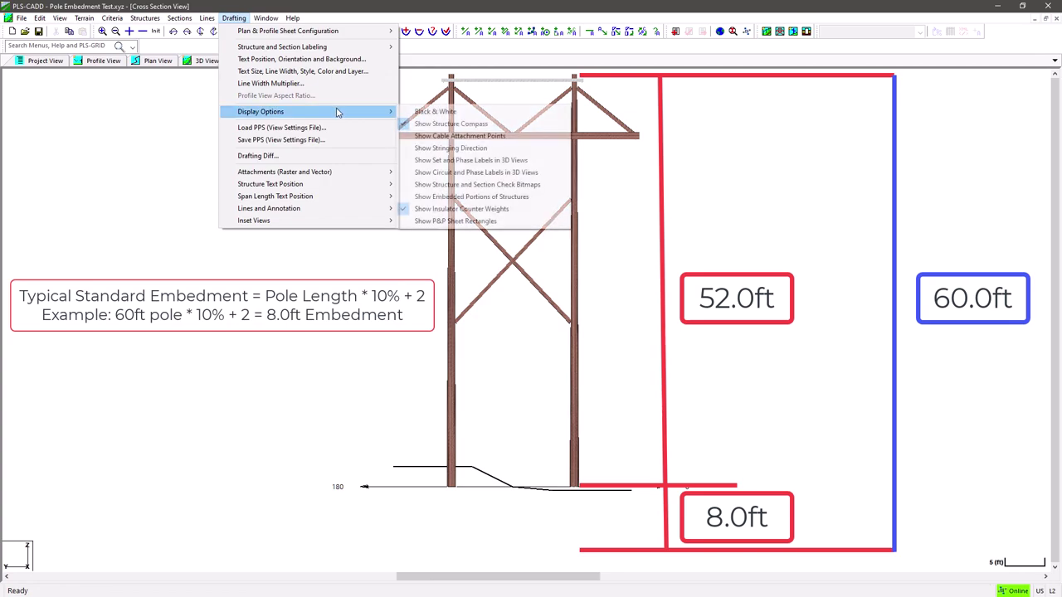
click(453, 198)
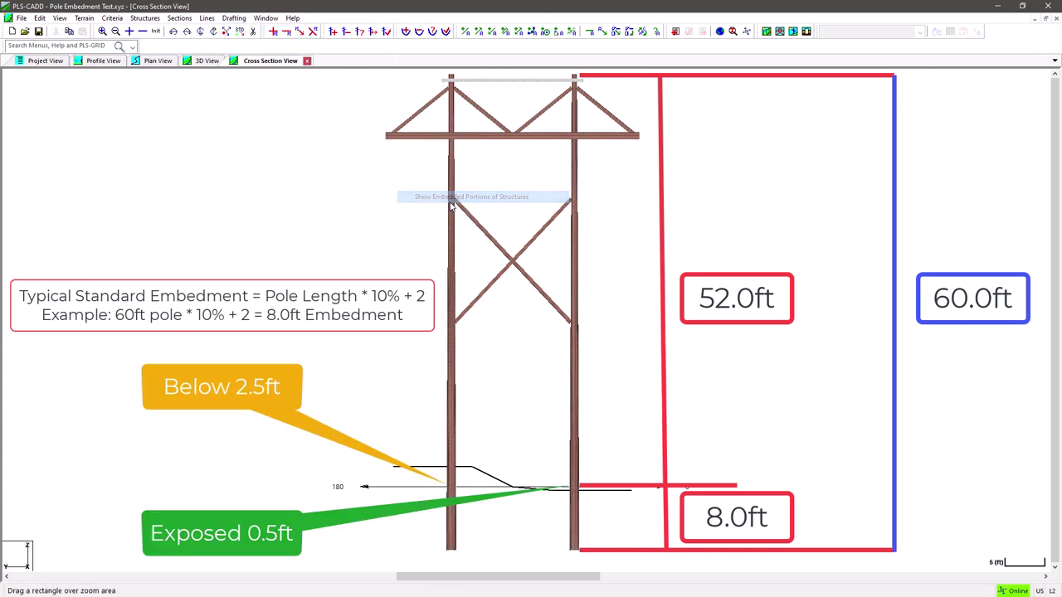
click(233, 18)
key(Escape)
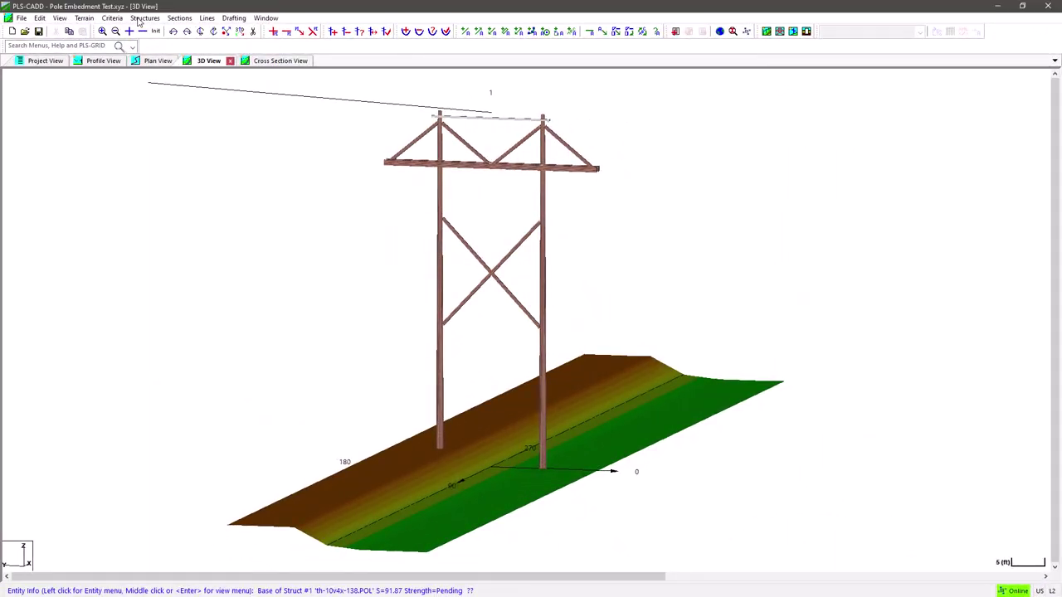
- Reopen Fit Pole Lengths To TIN and set wire attachment elevation to 'stays the same'
click(139, 21)
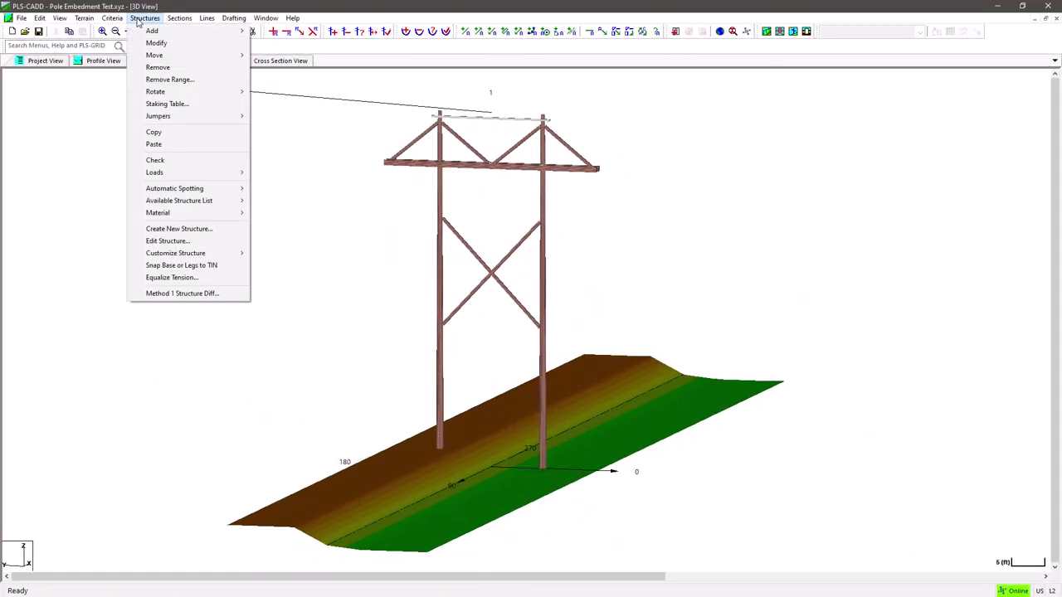
mouse_move(230, 192)
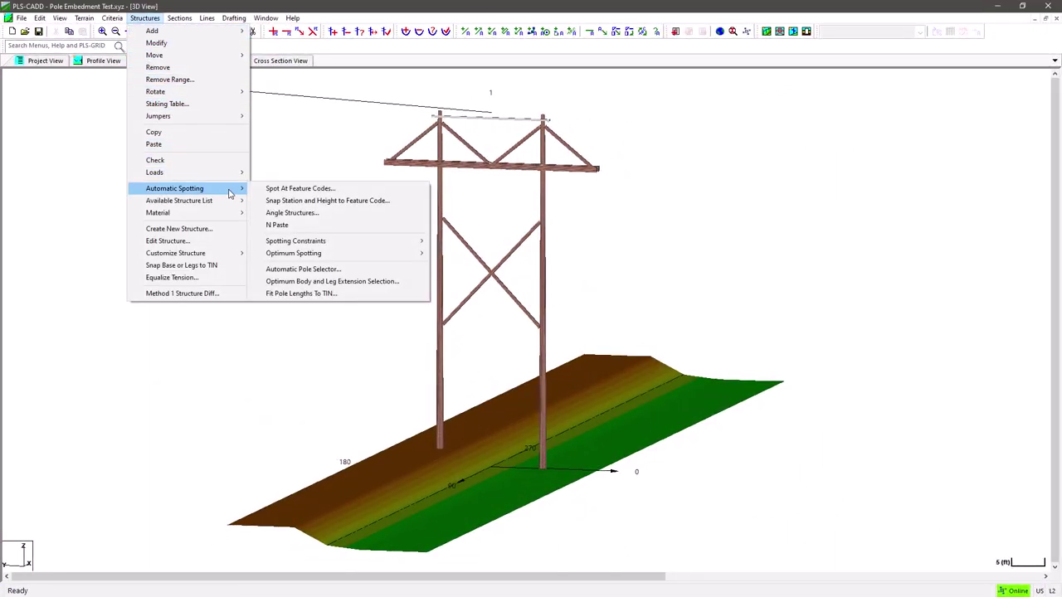
click(311, 294)
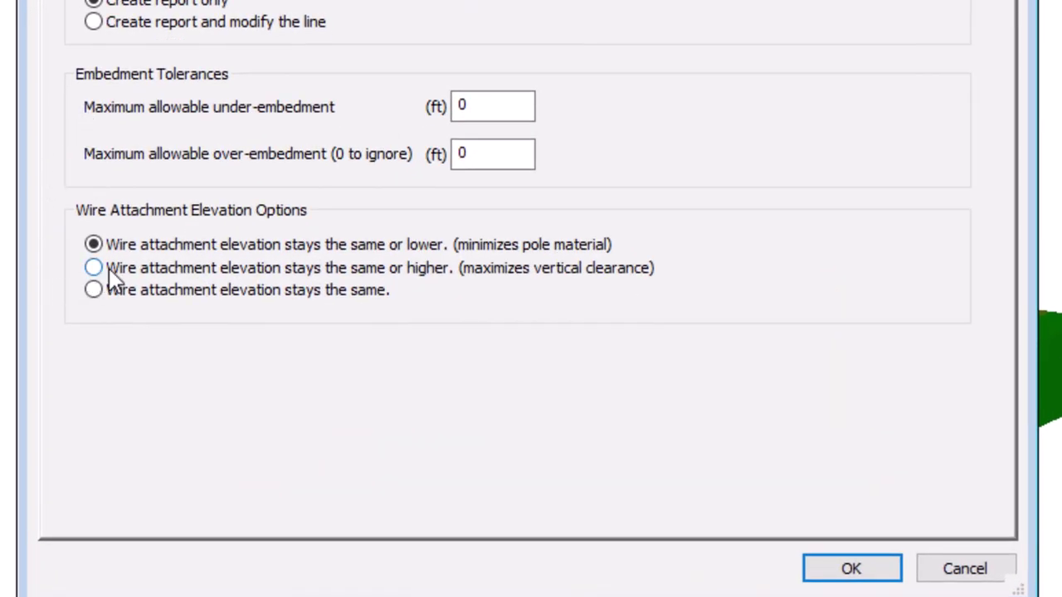
click(108, 271)
click(101, 289)
- In Structure Modify, change the Height adjust value from 5 ft to -5 ft
click(94, 268)
click(94, 244)
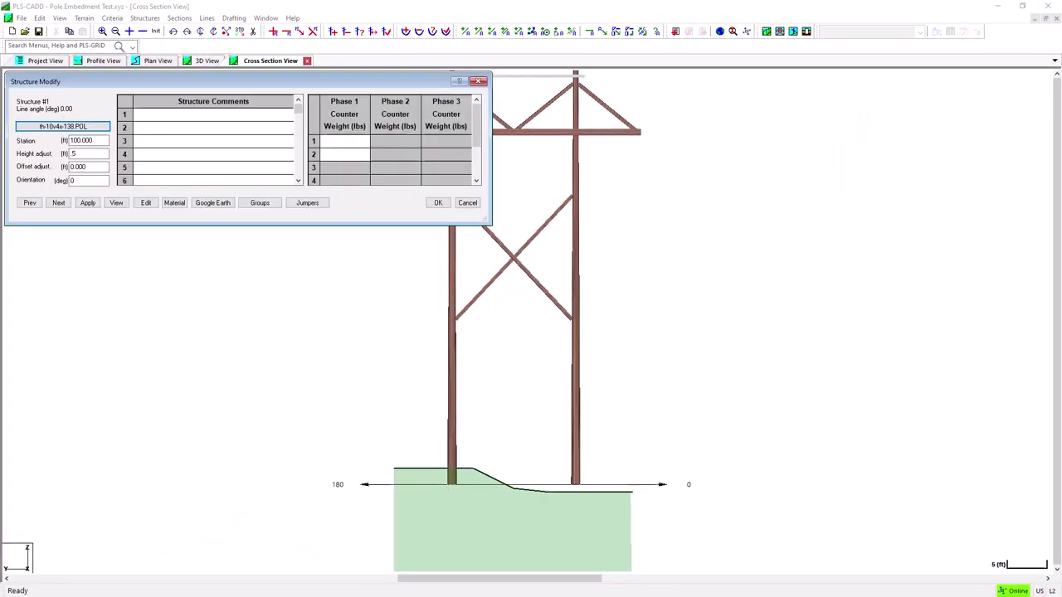
text(-)
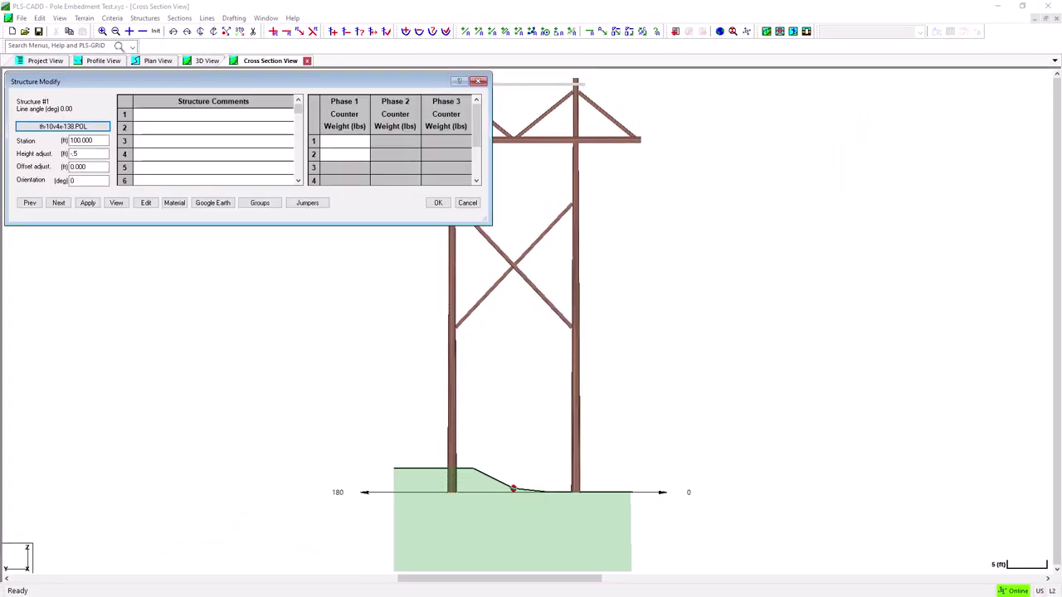
key(BackSpace)
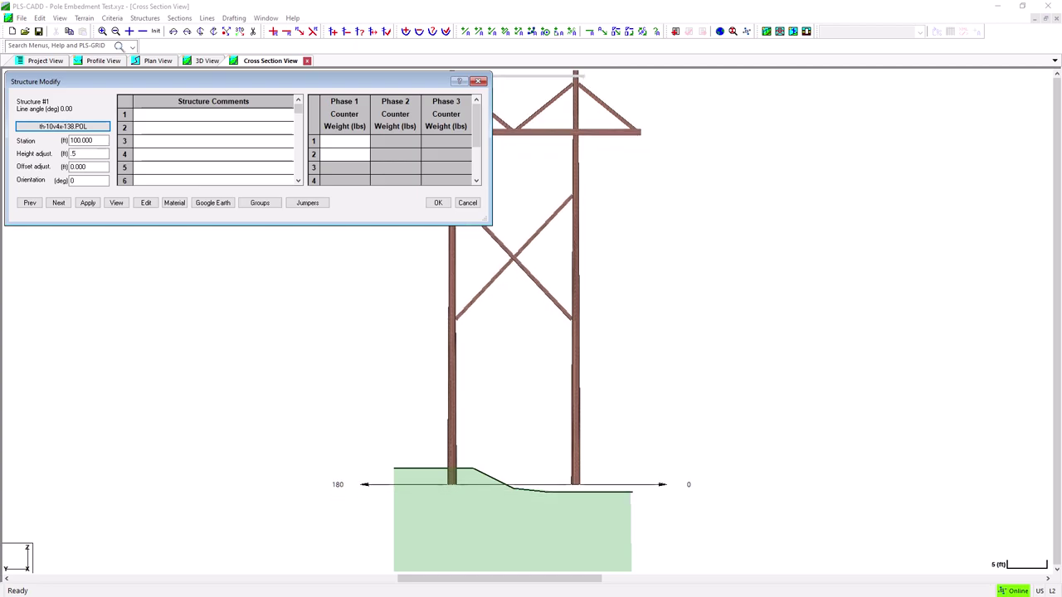
text(-2)
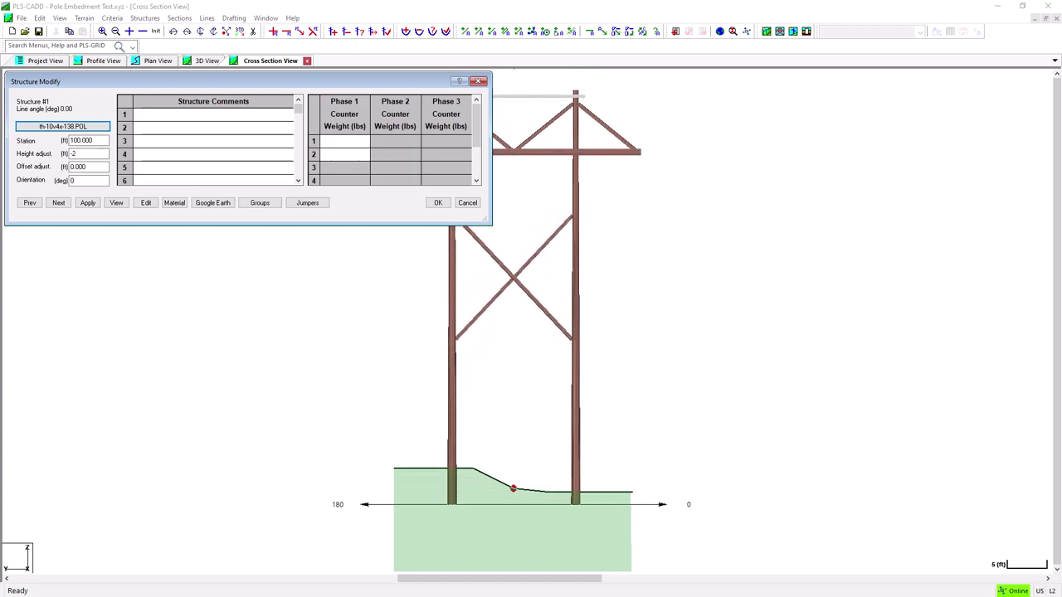
key(BackSpace)
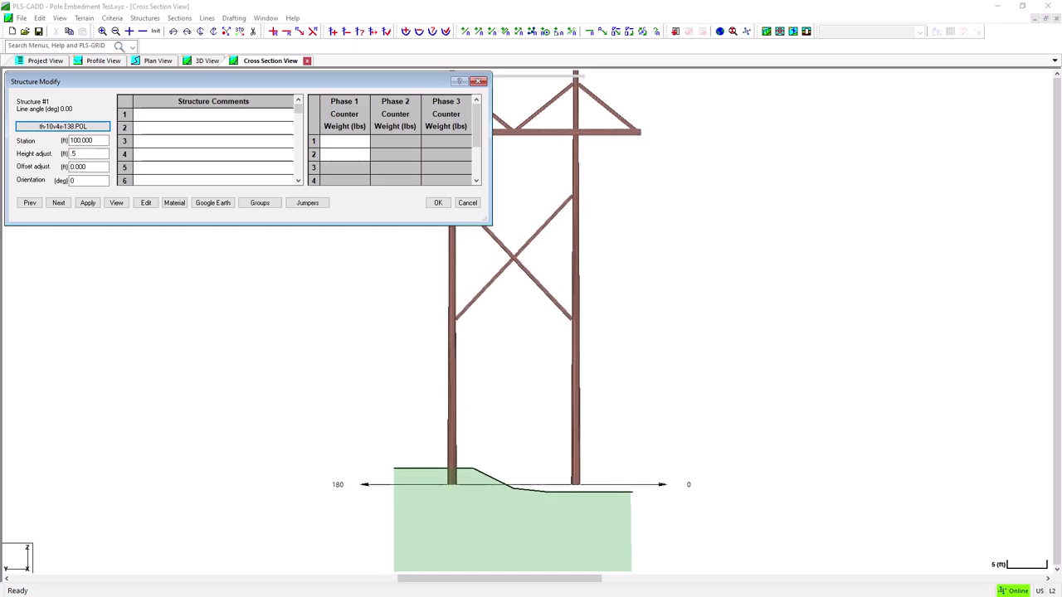
text(-)
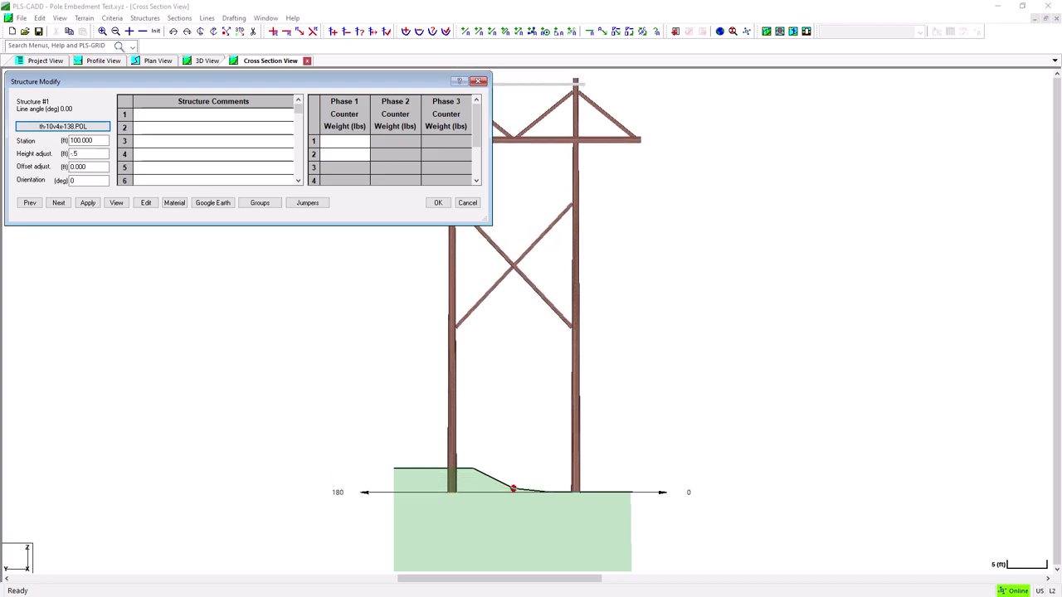
key(BackSpace)
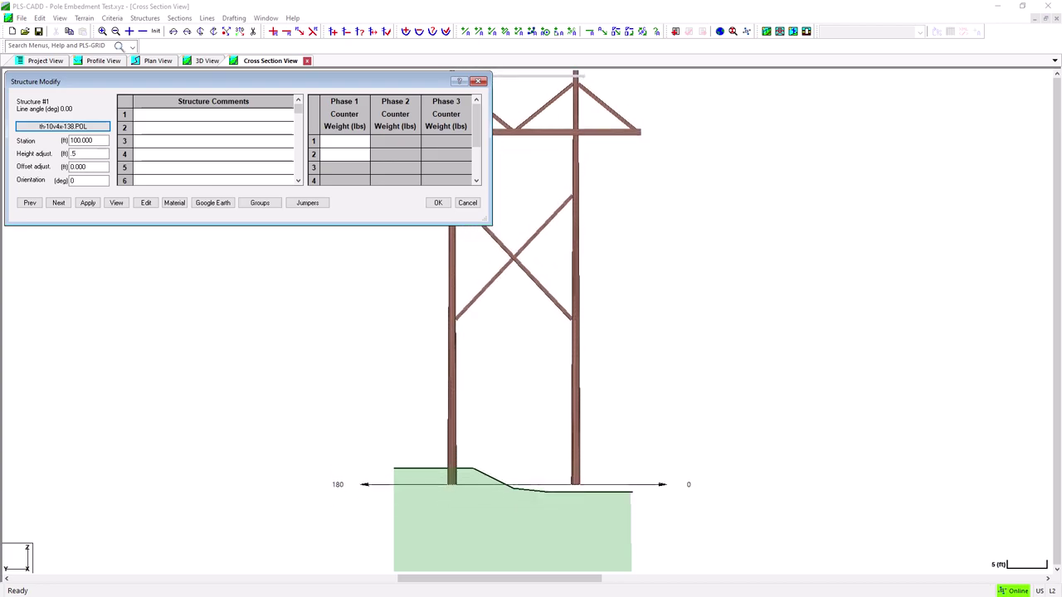
text(-)
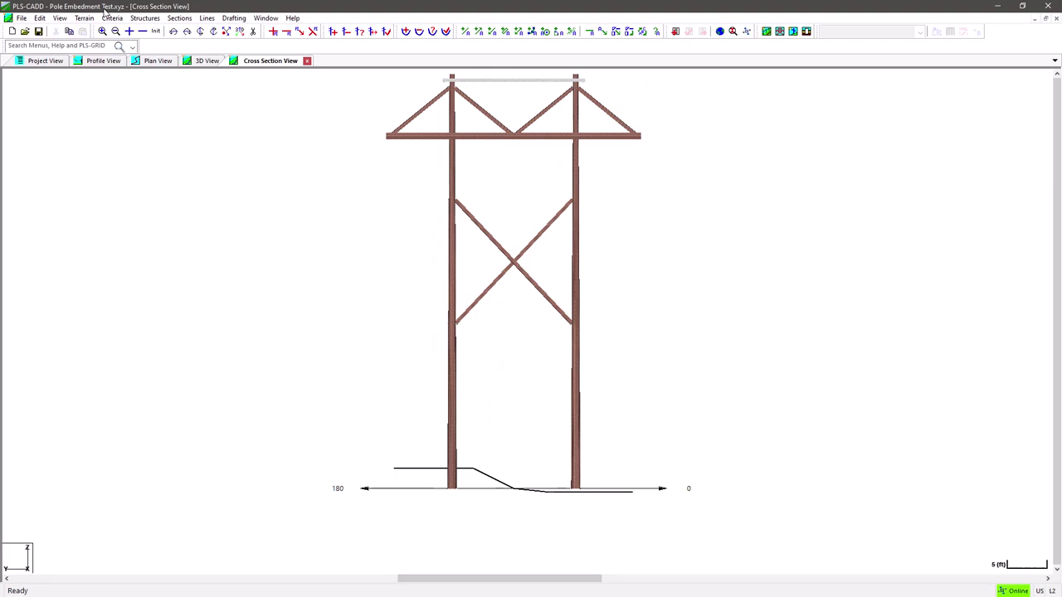
click(84, 17)
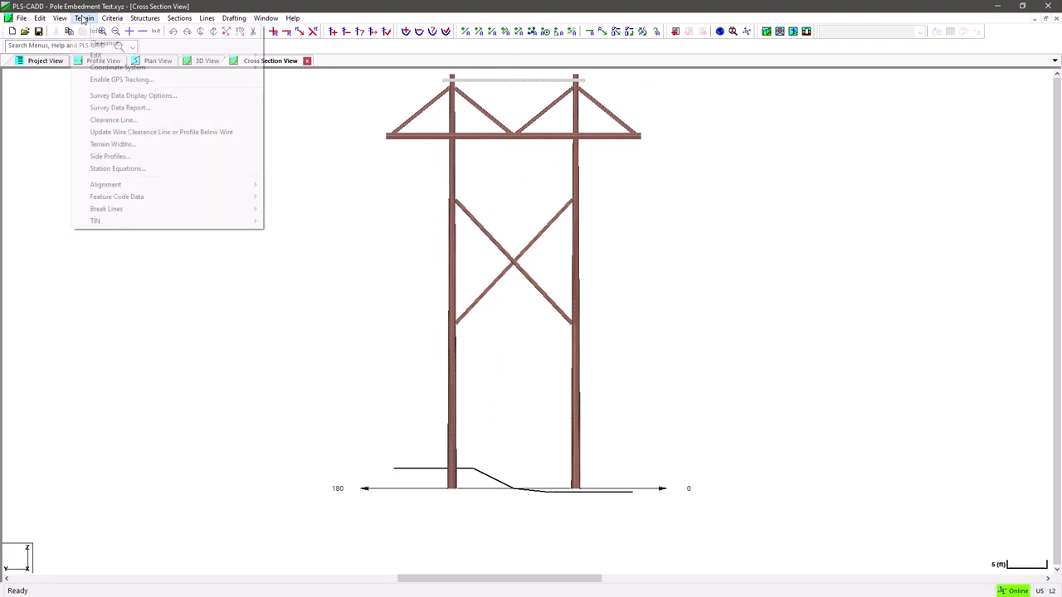
mouse_move(193, 217)
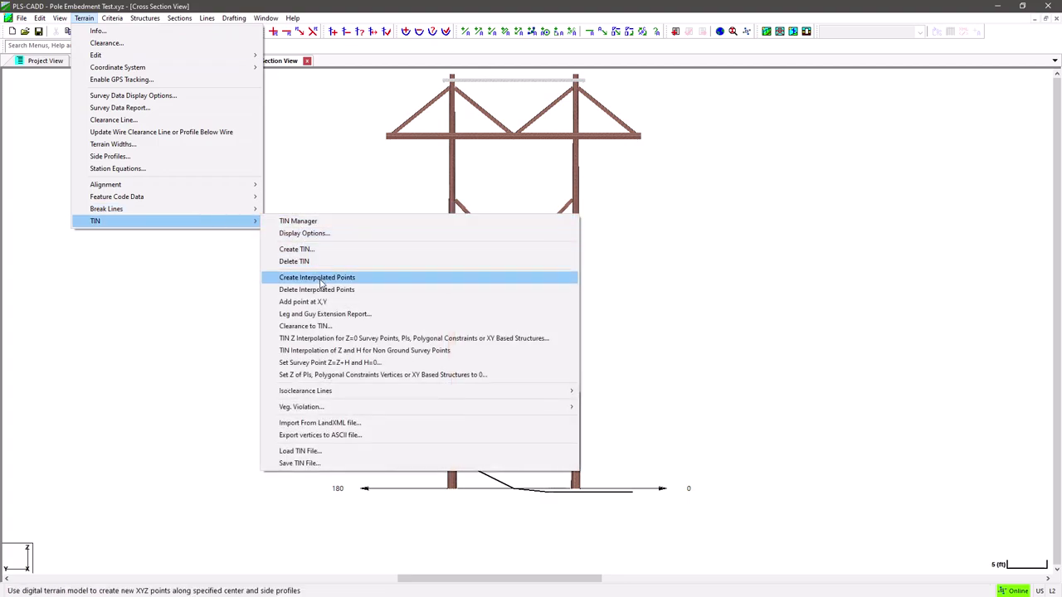
click(323, 315)
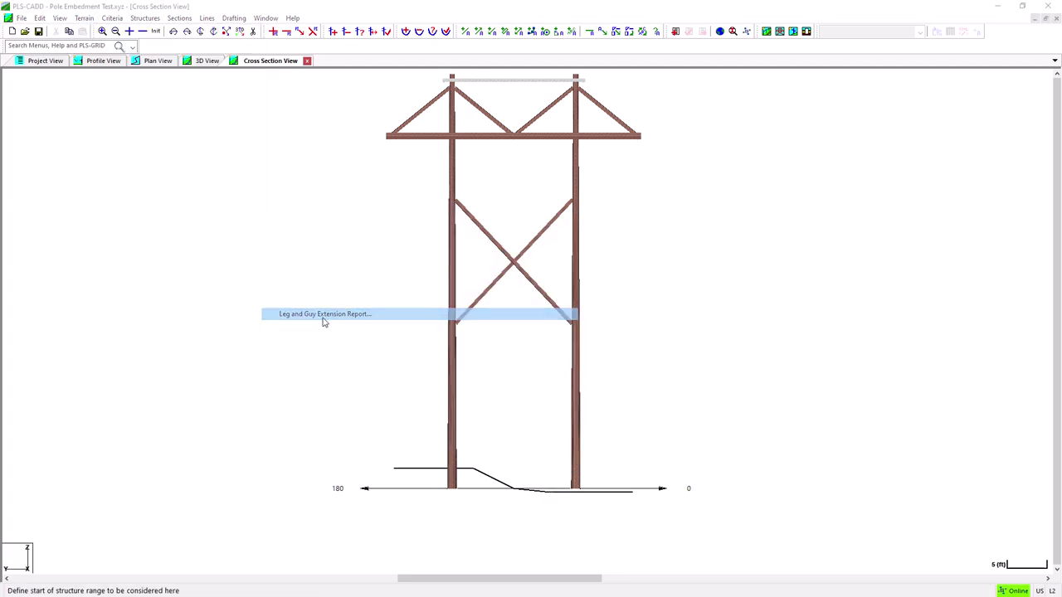
click(111, 291)
scroll(259, 290, down, 8)
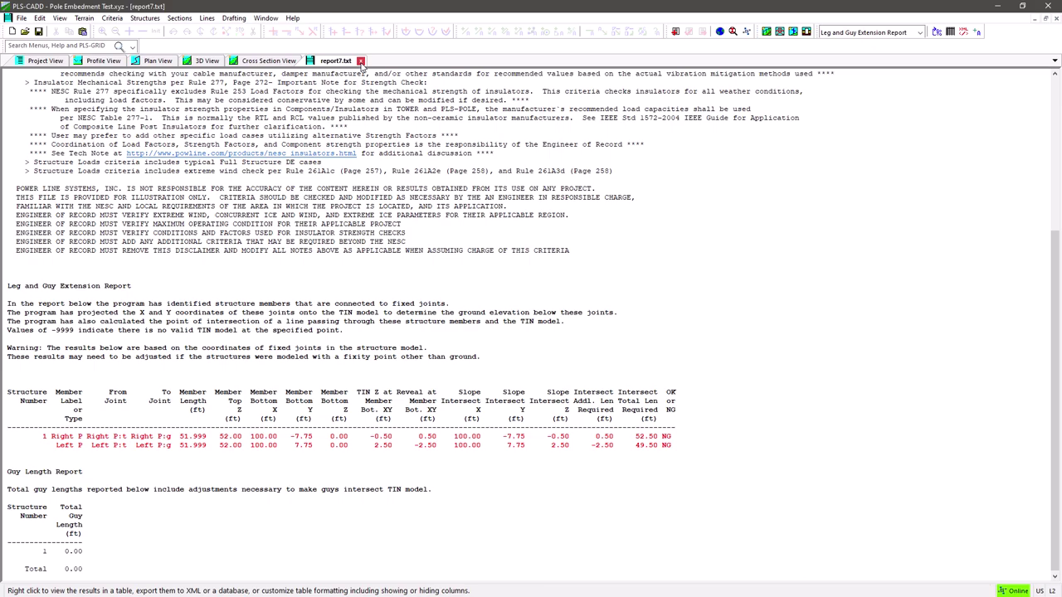
click(361, 61)
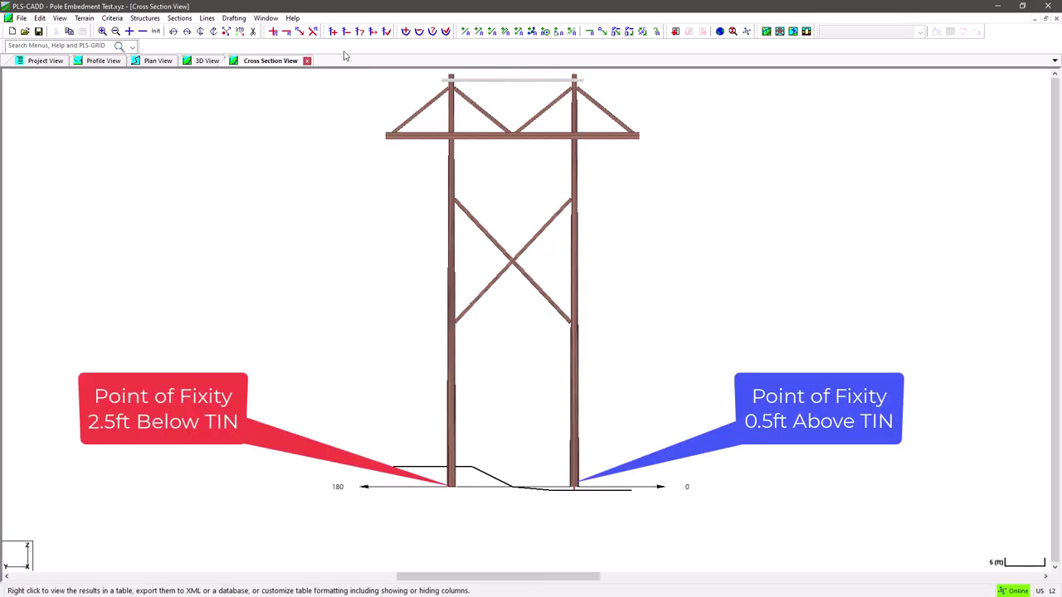
click(212, 18)
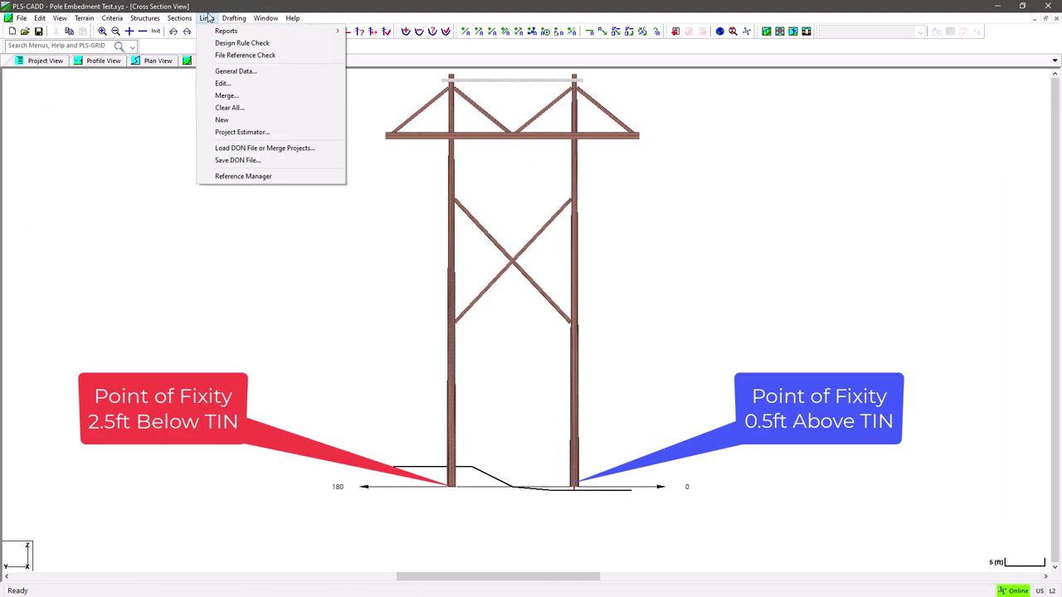
mouse_move(226, 30)
click(407, 242)
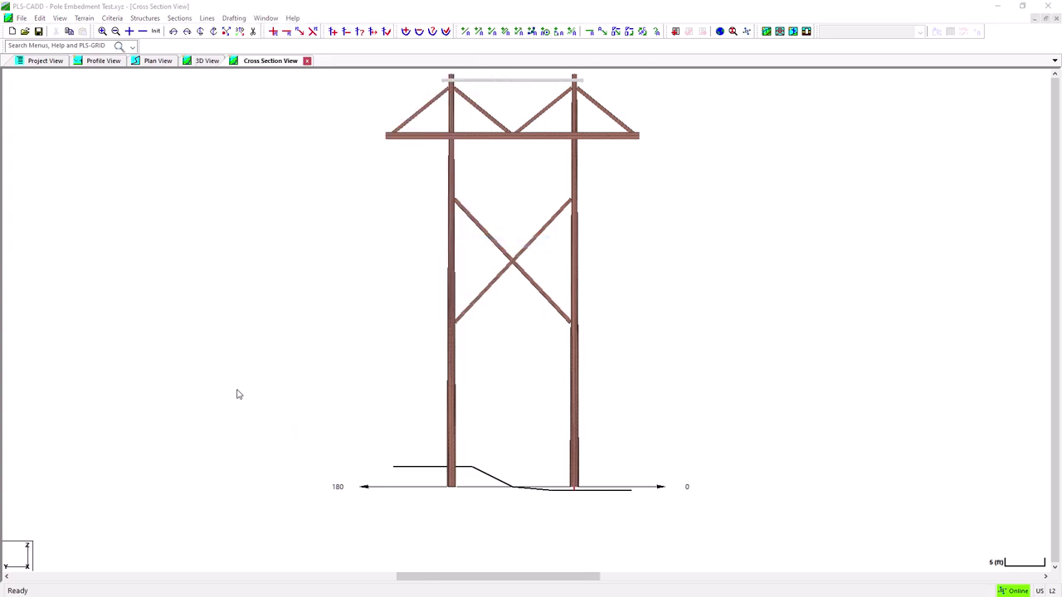
click(554, 477)
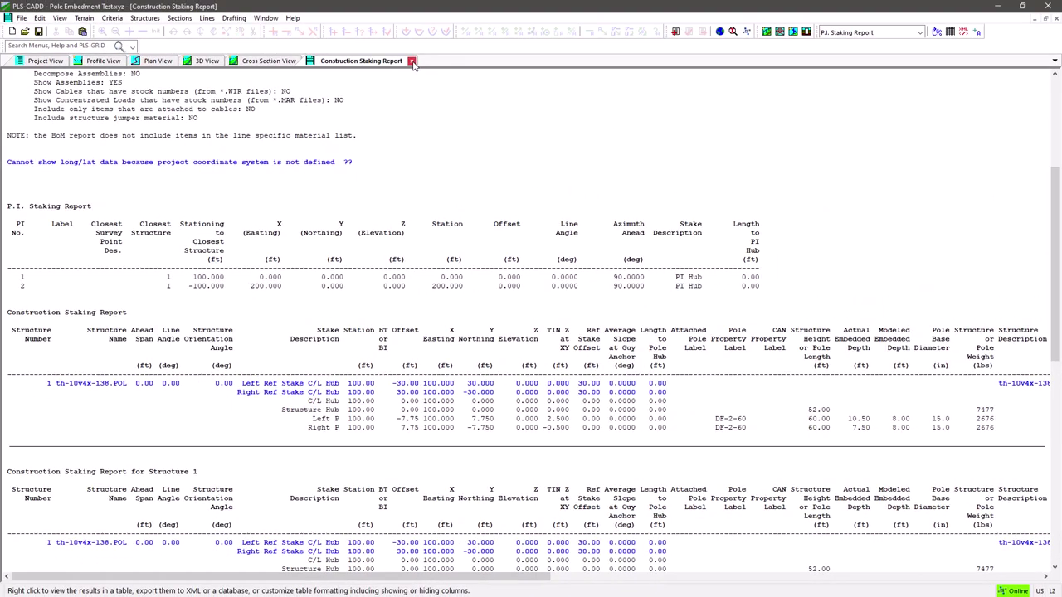
click(411, 61)
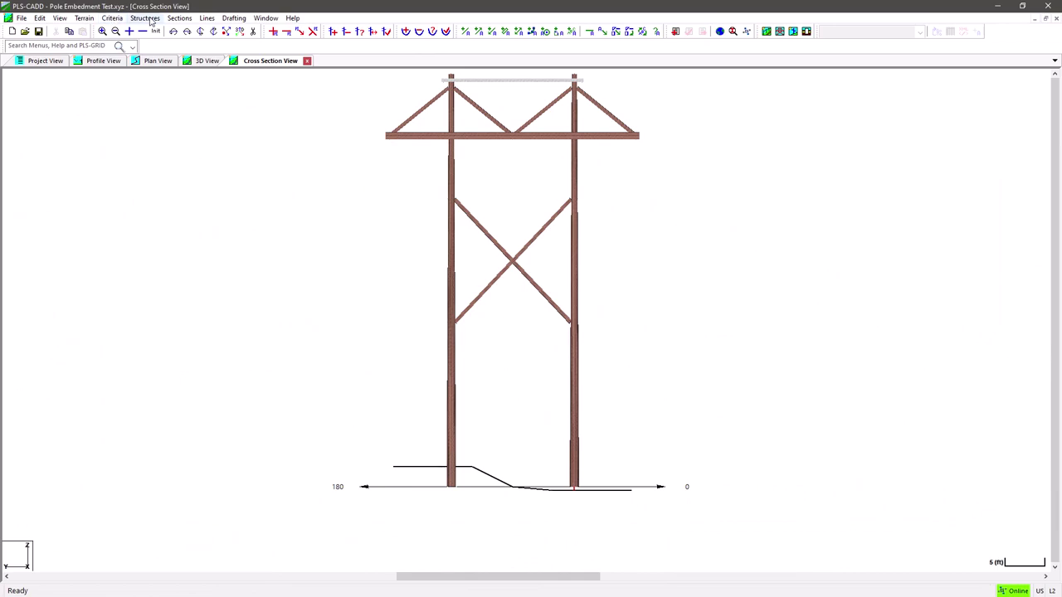
- Run Fit Pole Lengths To TIN with 0 ft under-embedment, 4.5 ft over-embedment, attachments 'stays the same'
click(150, 20)
mouse_move(223, 194)
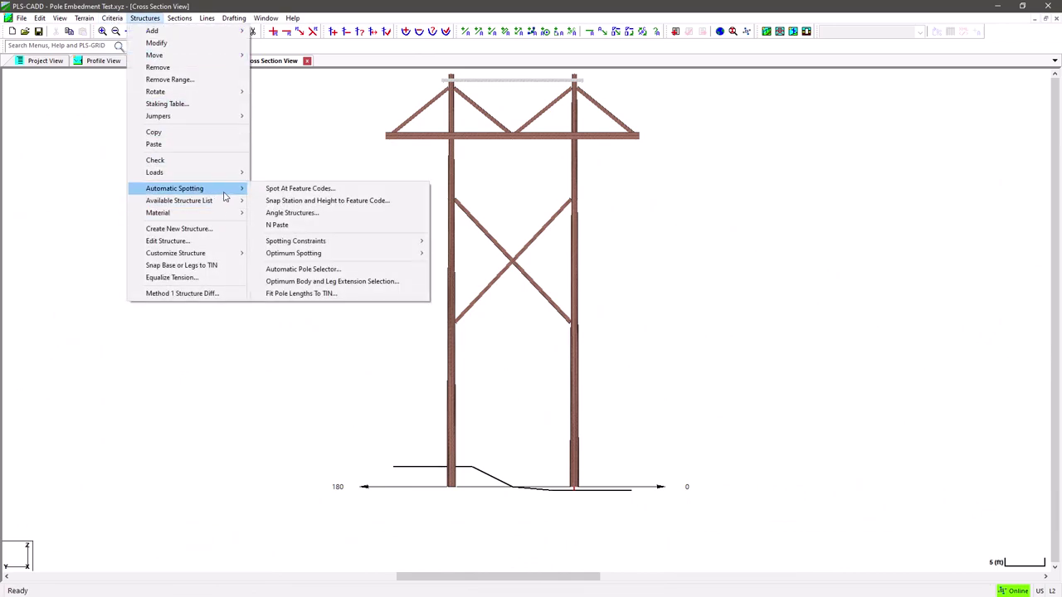
click(344, 294)
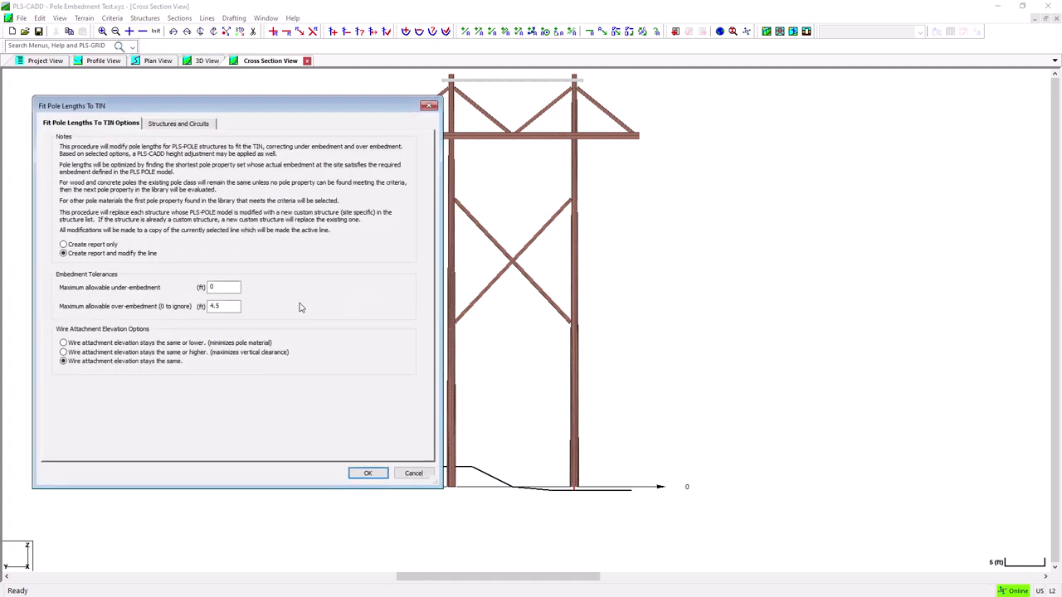
drag(226, 305, 199, 306)
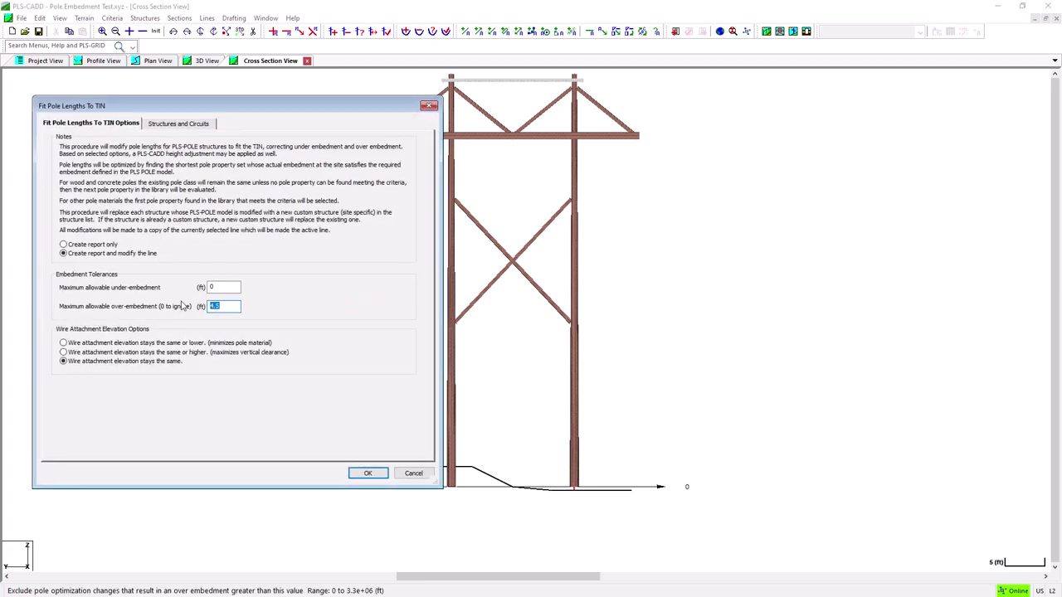
drag(220, 284, 190, 281)
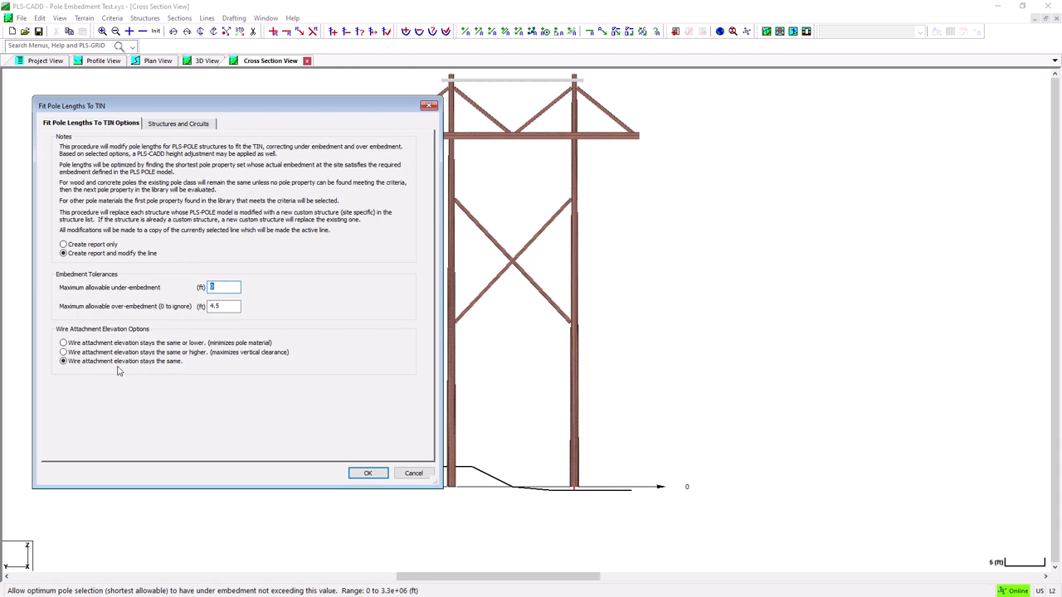
click(77, 367)
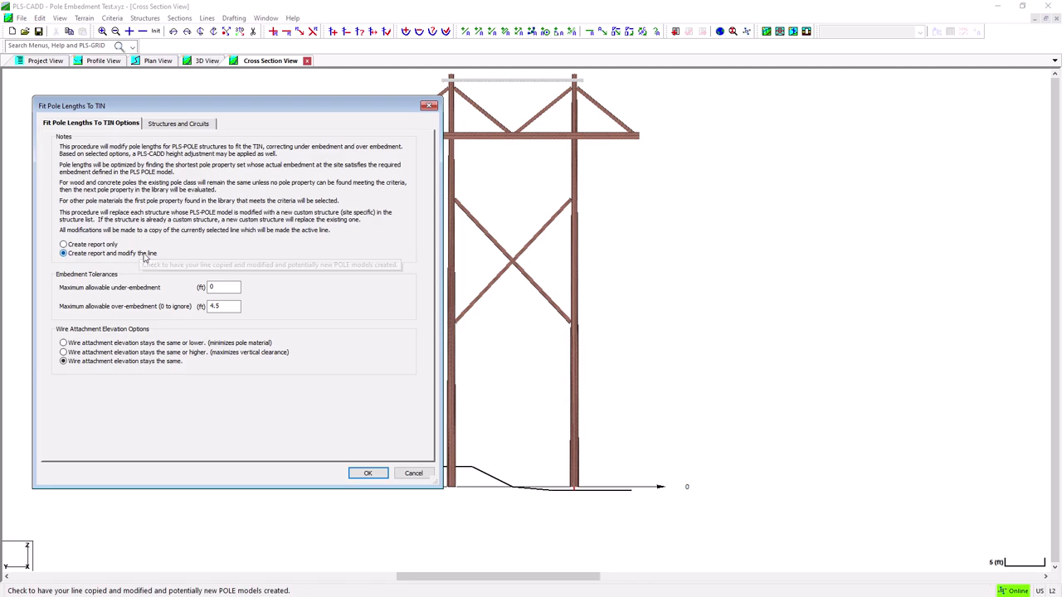
click(367, 474)
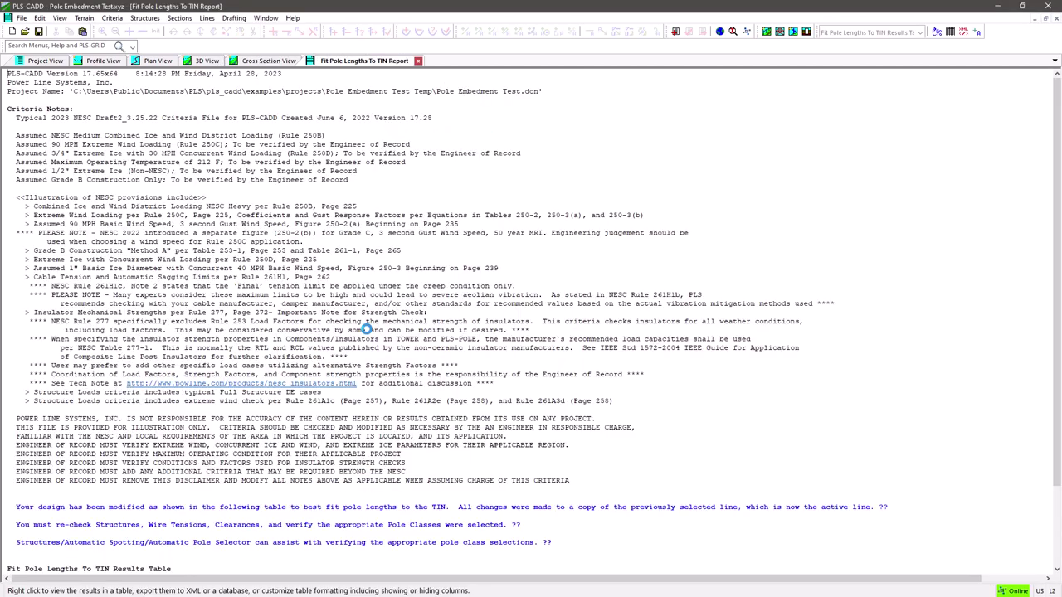
scroll(362, 326, down, 3)
scroll(363, 326, down, 2)
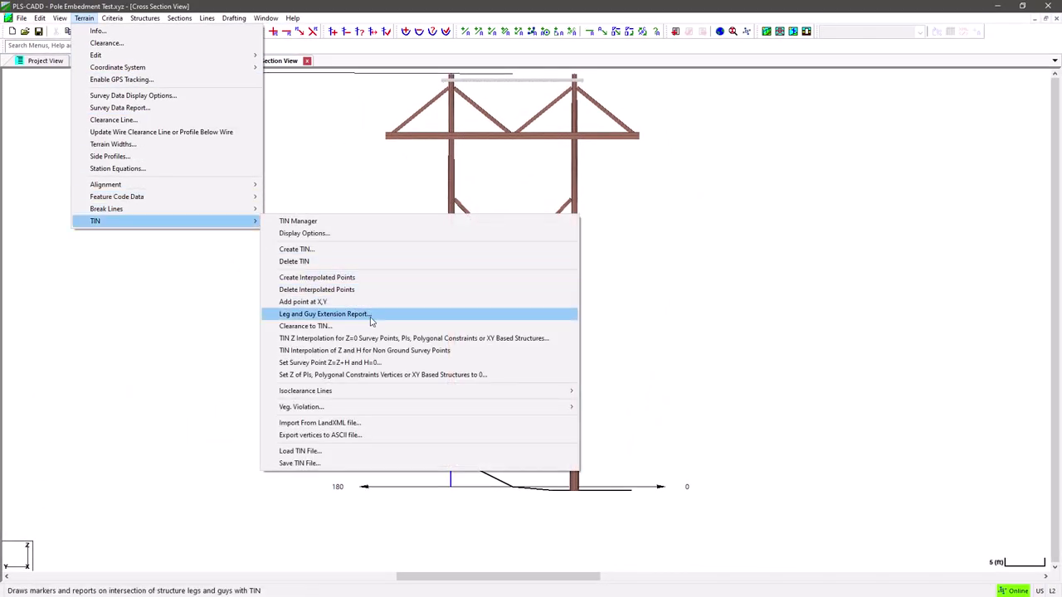
click(332, 313)
click(108, 291)
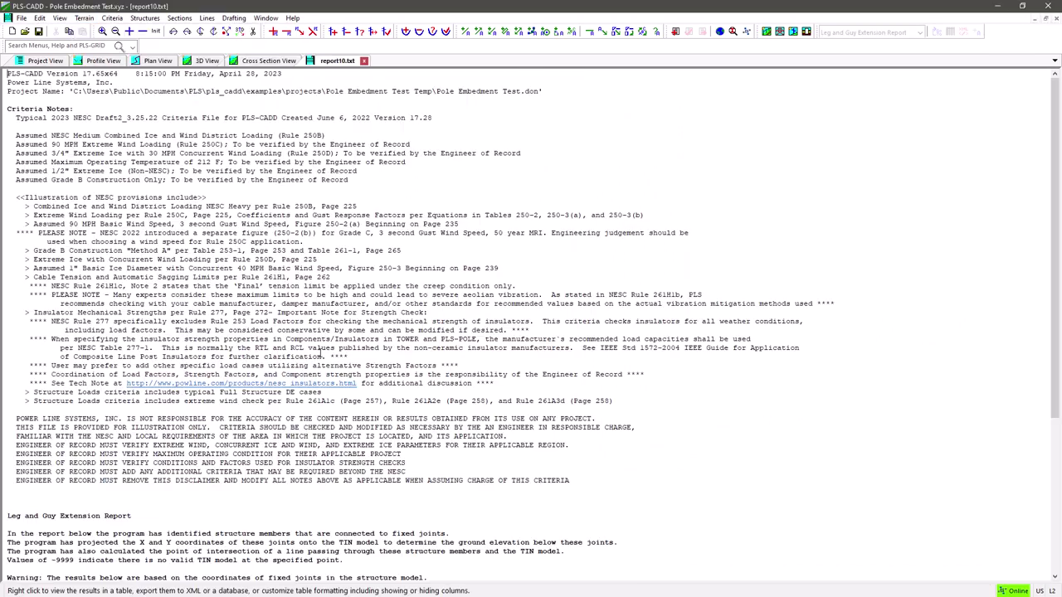
scroll(590, 483, down, 10)
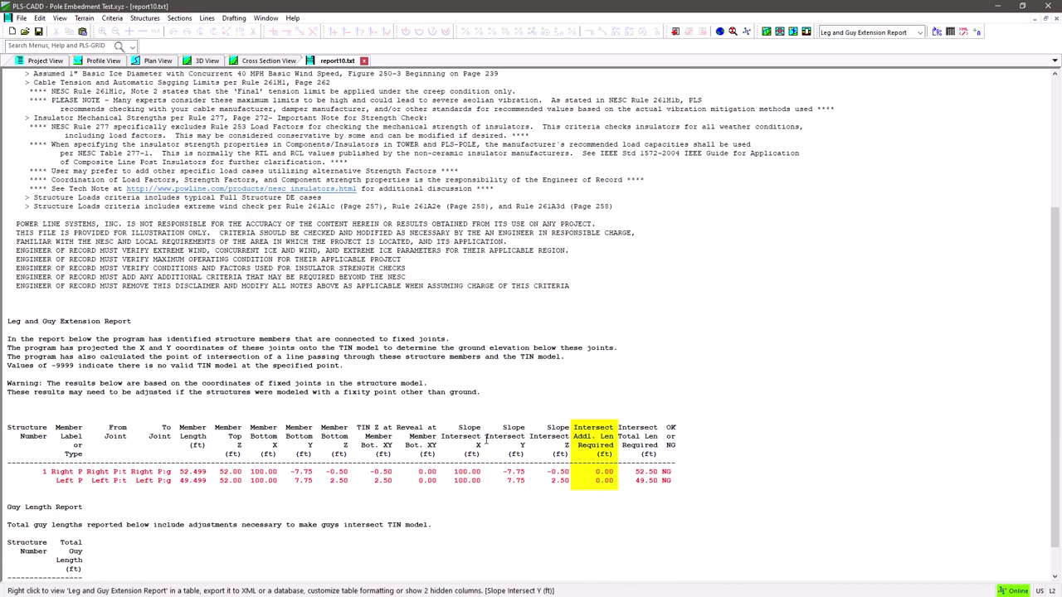
click(207, 18)
mouse_move(218, 32)
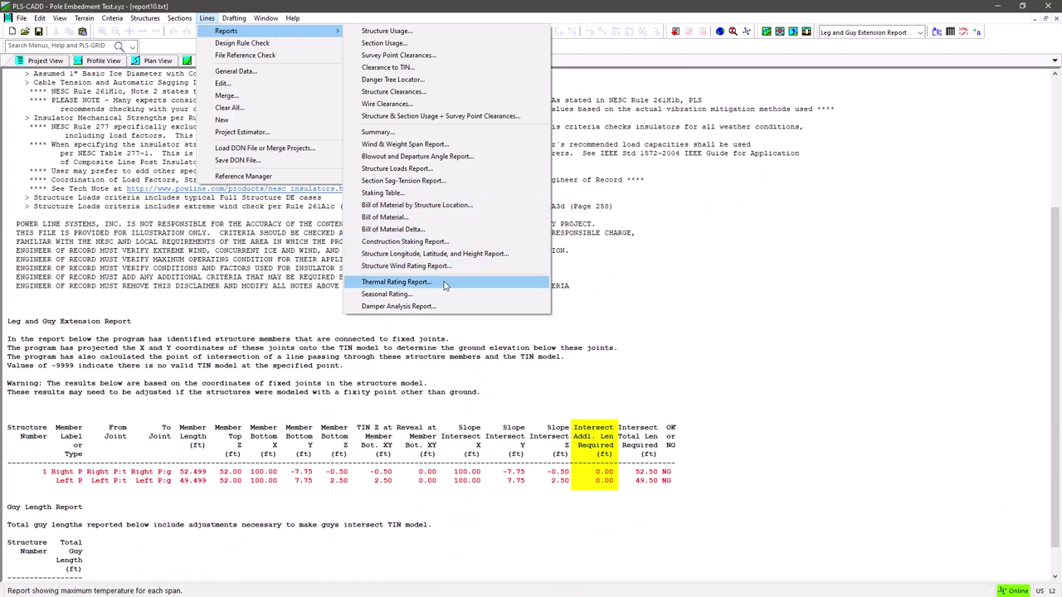
click(430, 243)
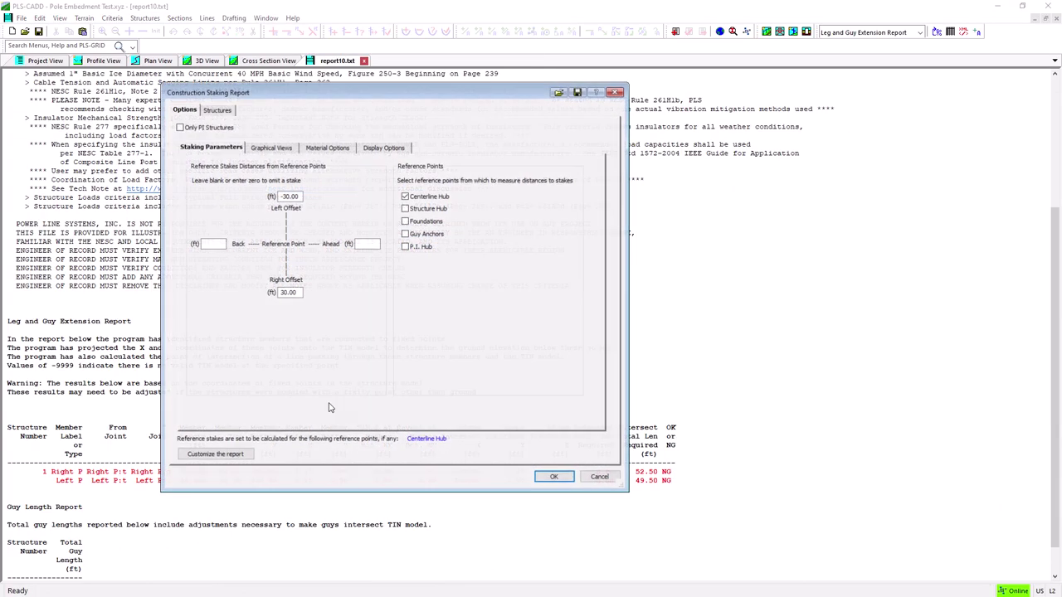
click(564, 479)
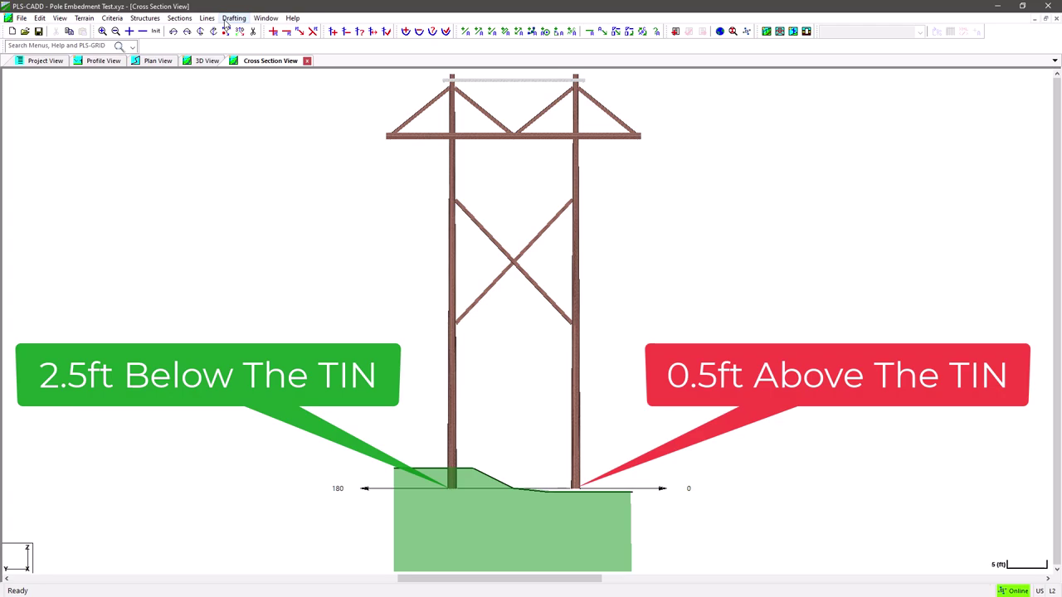
- Reopen Fit Pole Lengths To TIN and change maximum under-embedment from 0 to 1 ft
click(144, 18)
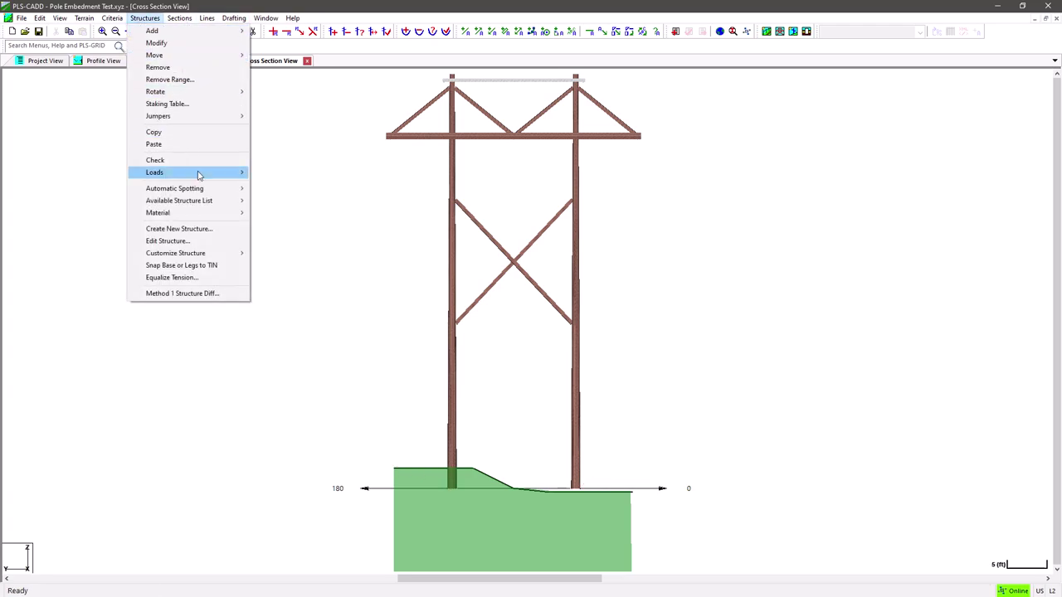
mouse_move(204, 189)
click(312, 294)
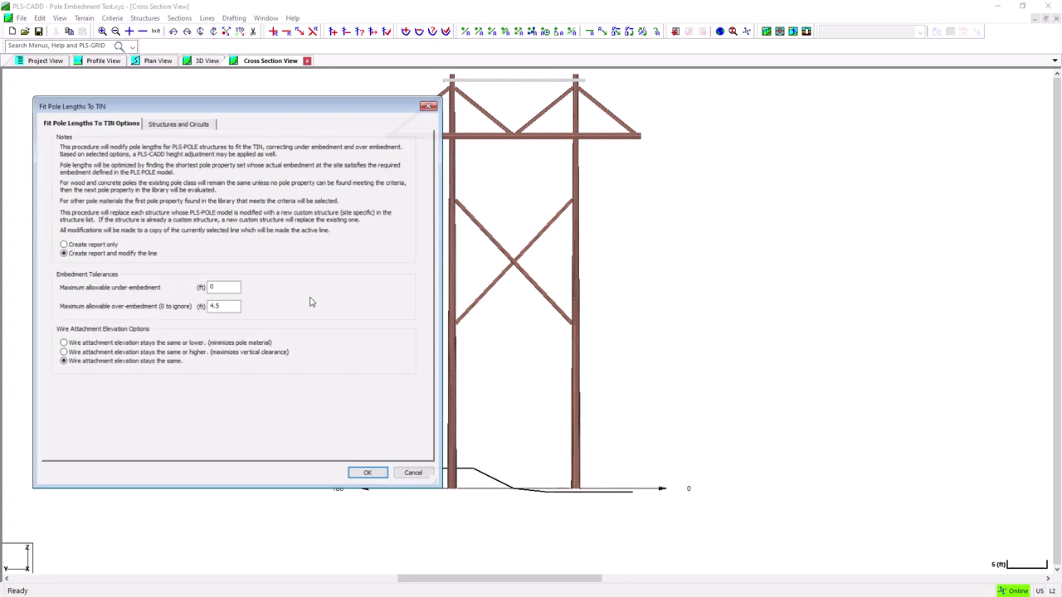
double_click(218, 287)
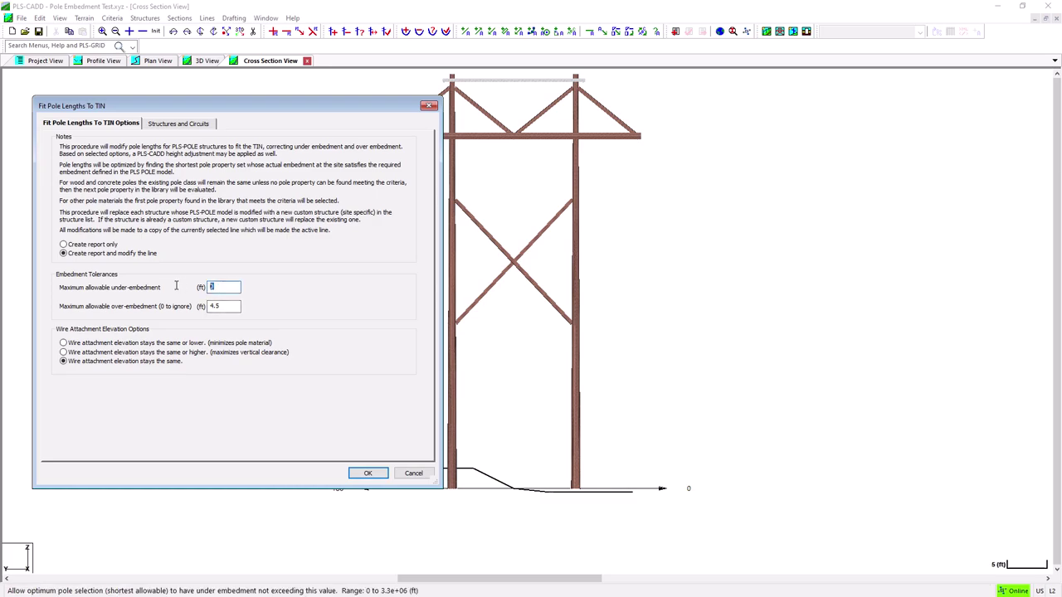
text(1)
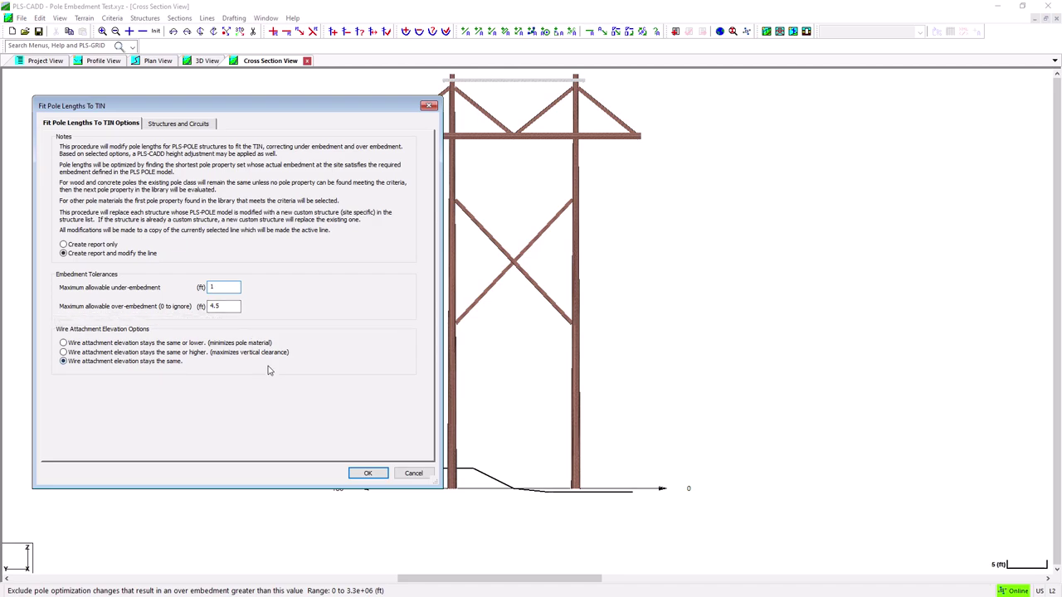
double_click(213, 287)
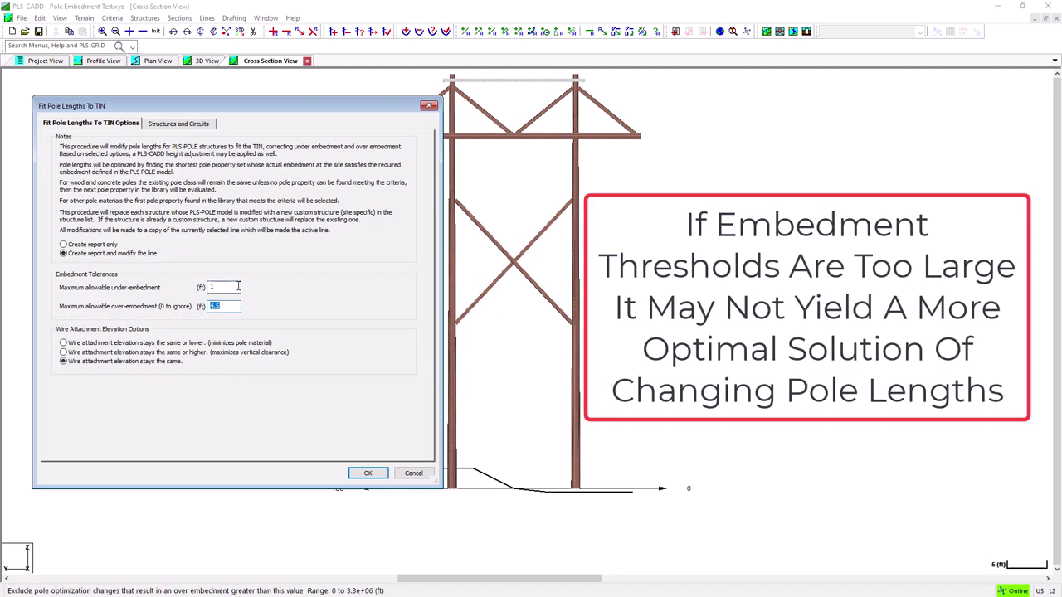
click(223, 306)
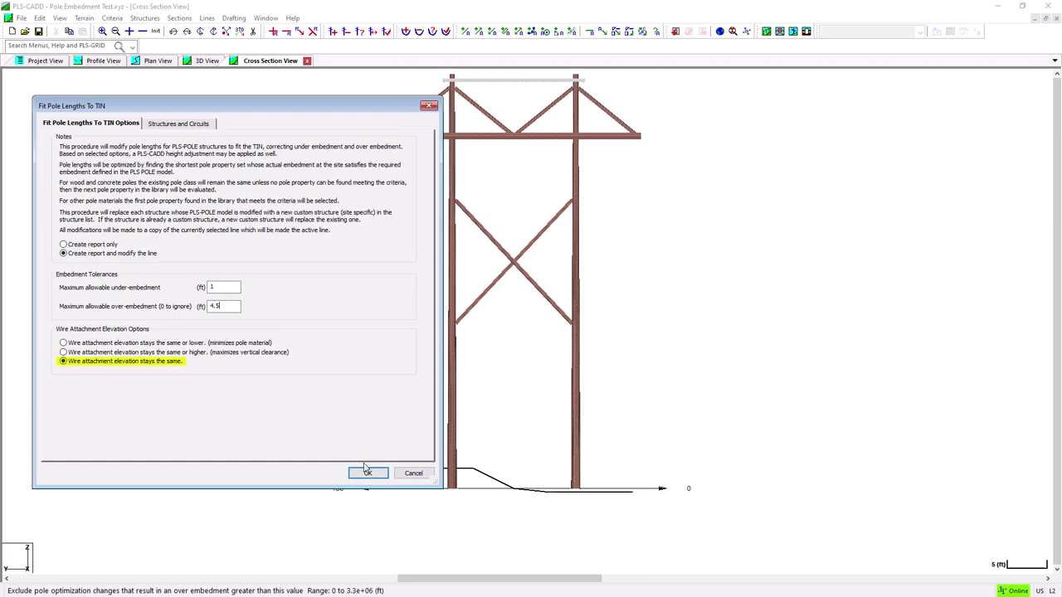
- Run the fit with 1 ft under-embedment, review the report, then close the report tab
click(368, 473)
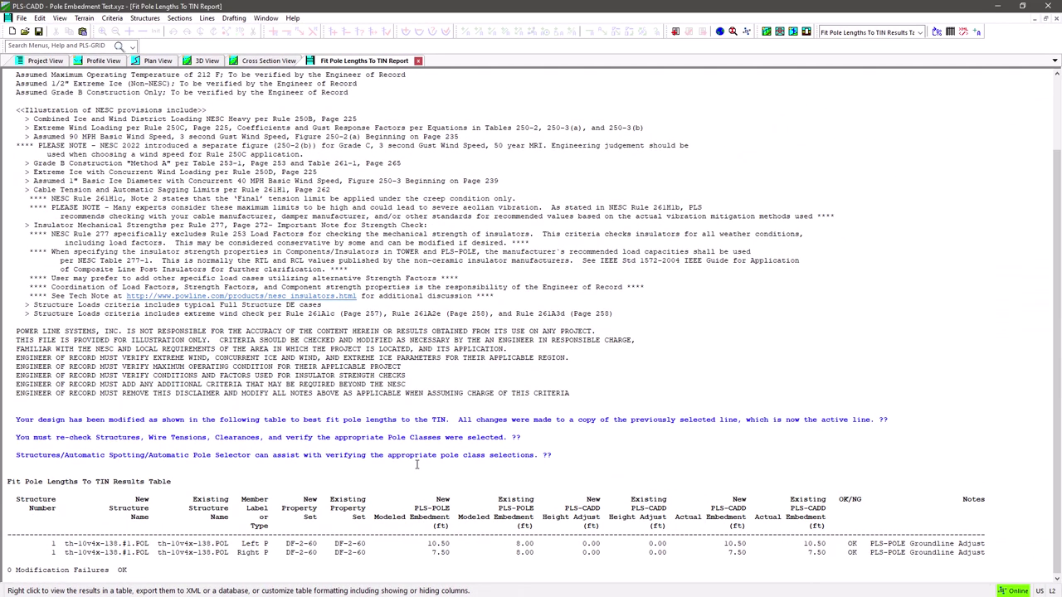
click(418, 61)
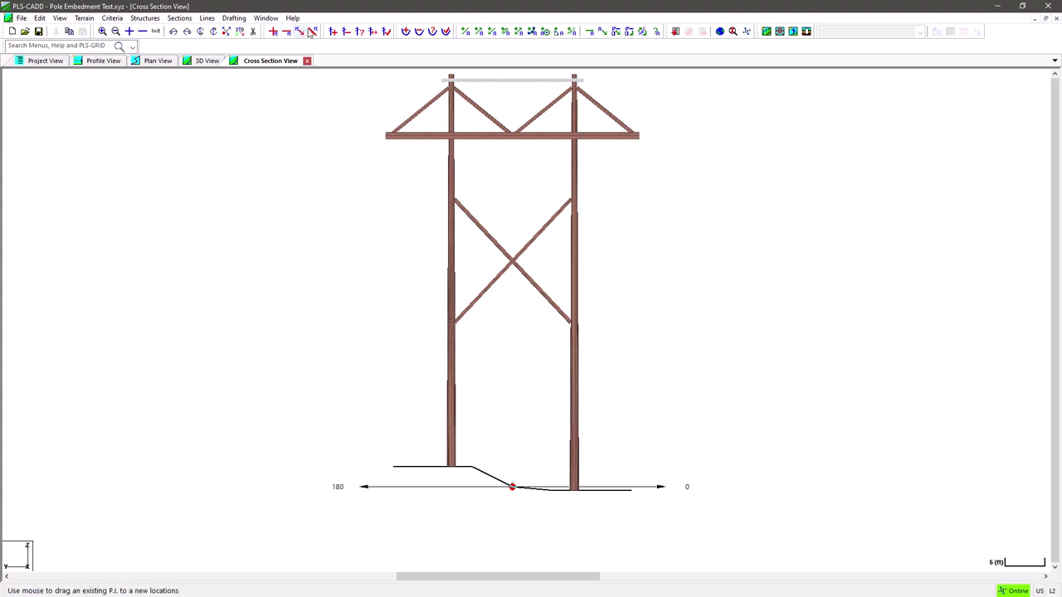
click(362, 40)
click(455, 234)
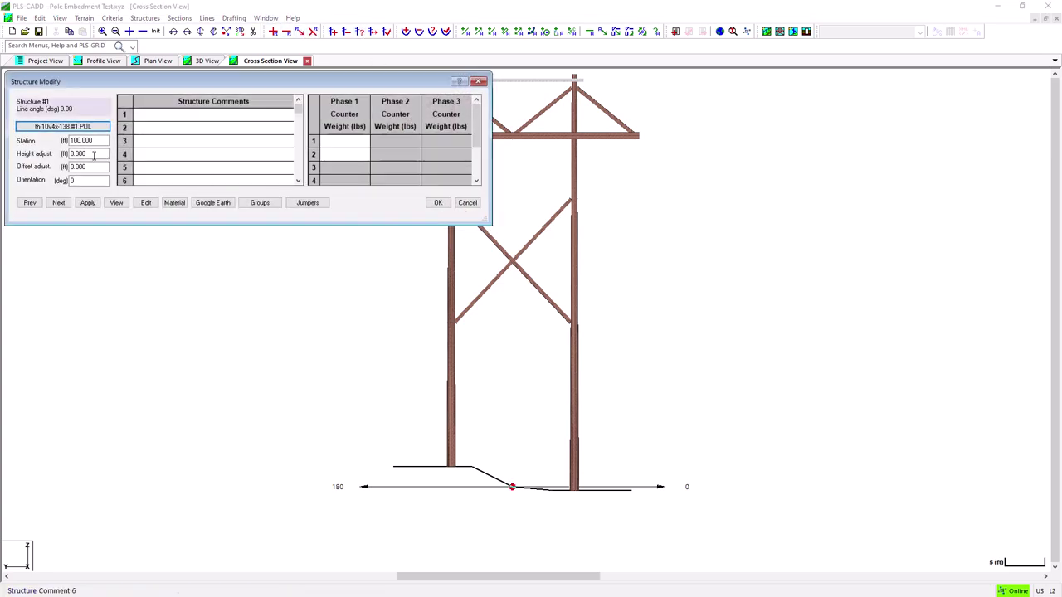
click(146, 204)
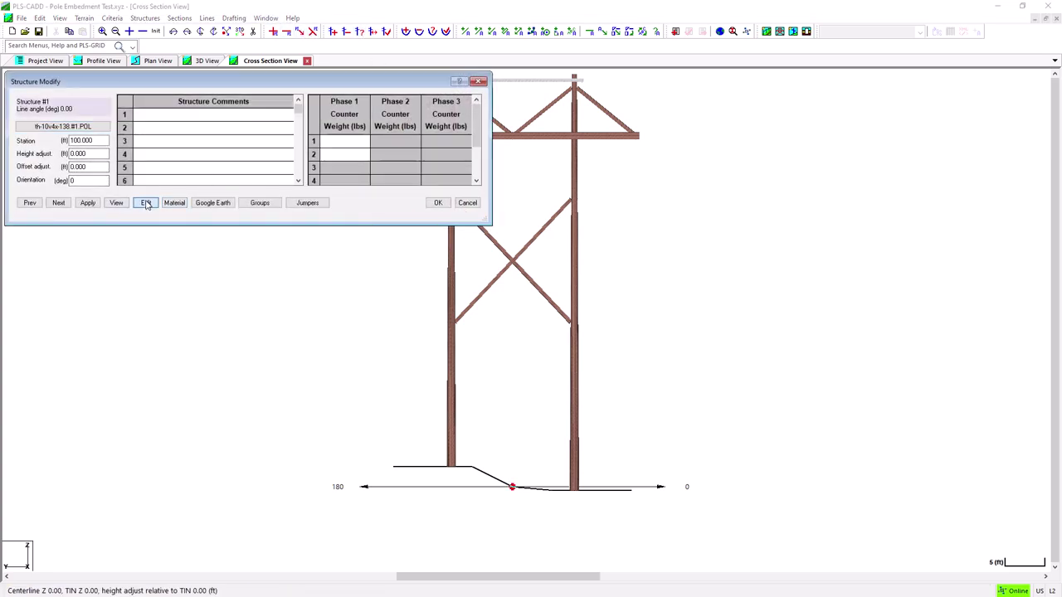
click(147, 205)
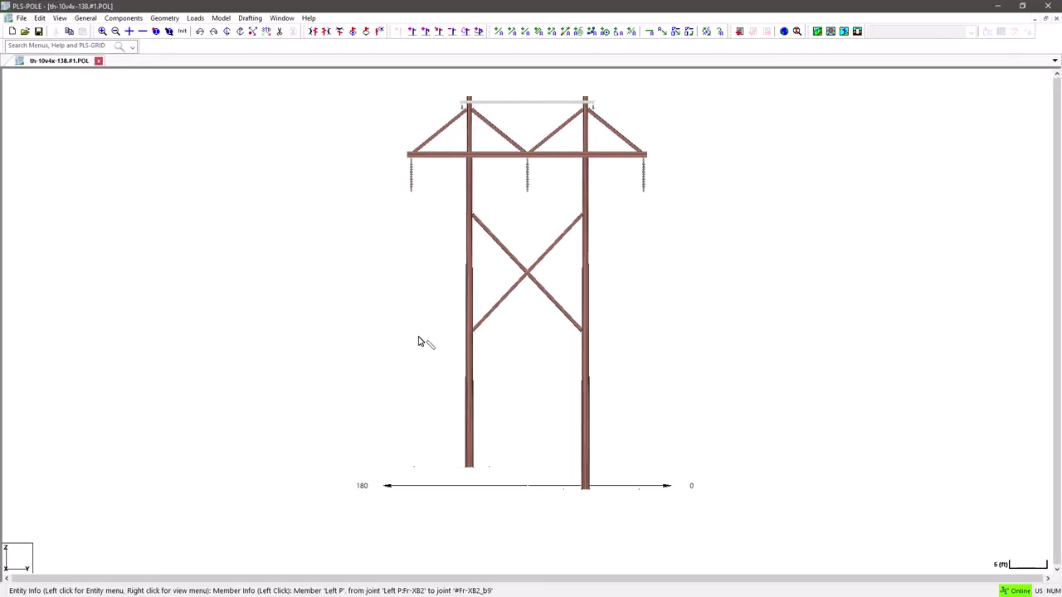
mouse_move(553, 495)
middle_down()
mouse_move(451, 450)
mouse_move(561, 502)
mouse_move(524, 472)
mouse_move(545, 491)
mouse_move(477, 459)
mouse_move(384, 268)
middle_up()
scroll(543, 490, up, 3)
click(285, 253)
click(371, 270)
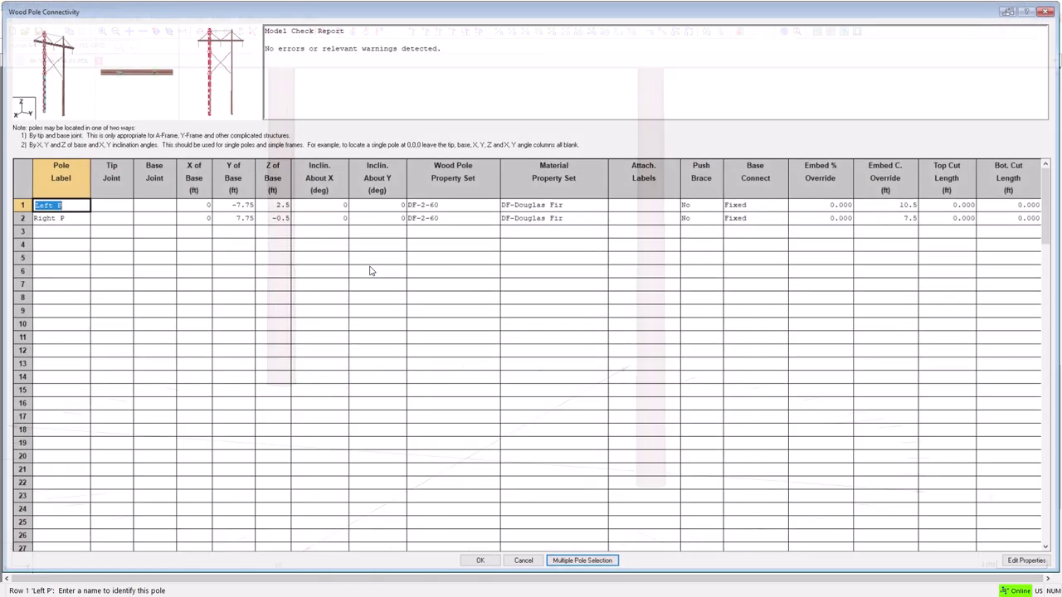
drag(280, 207, 280, 219)
right_click(282, 220)
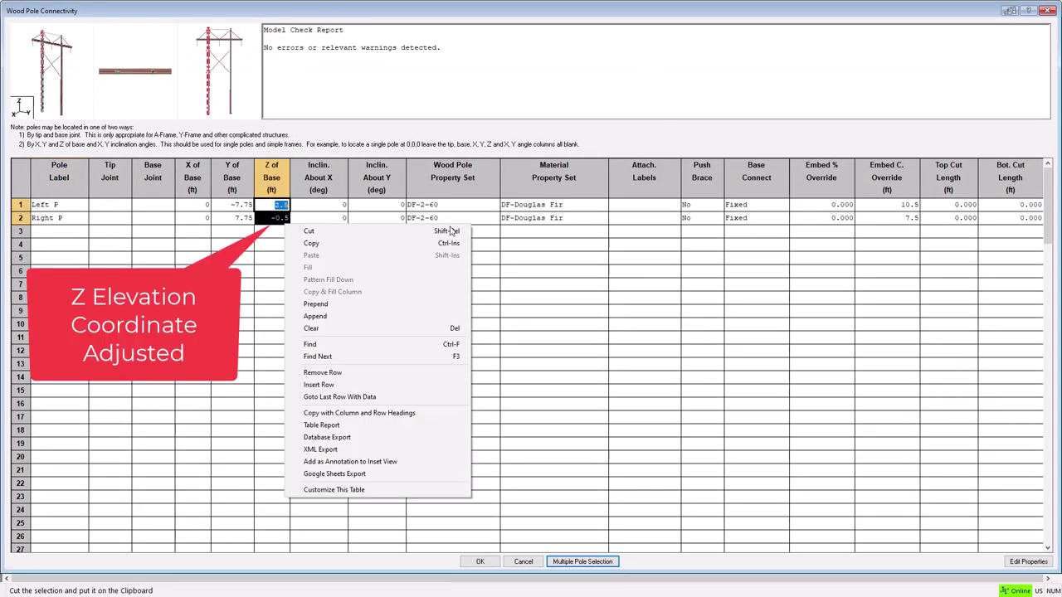
drag(884, 206, 885, 218)
right_click(881, 221)
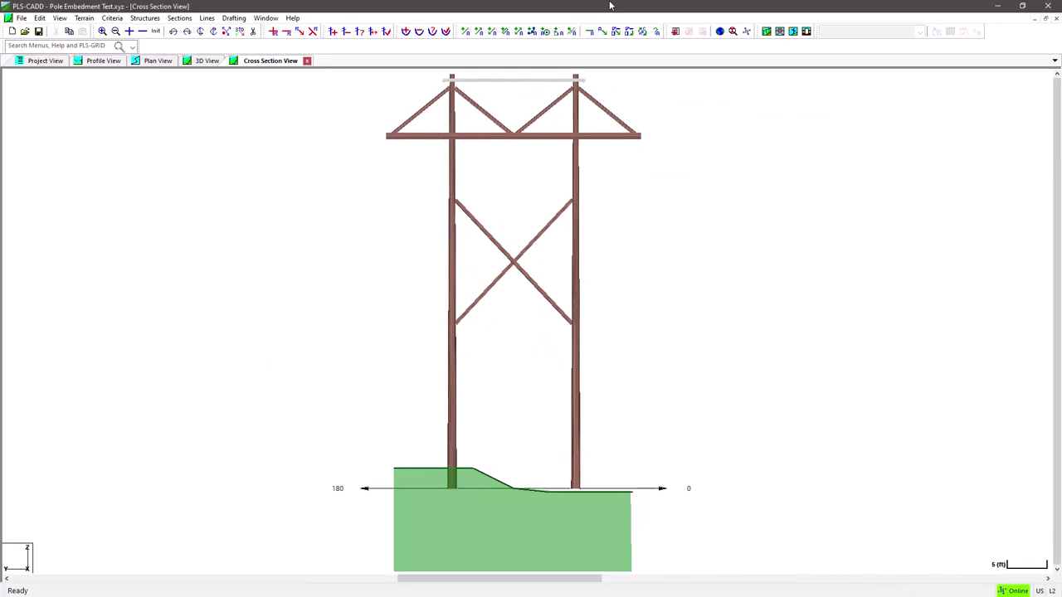
- Rerun Fit Pole Lengths To TIN with wire attachment elevation set to 'stays the same or lower'
click(144, 17)
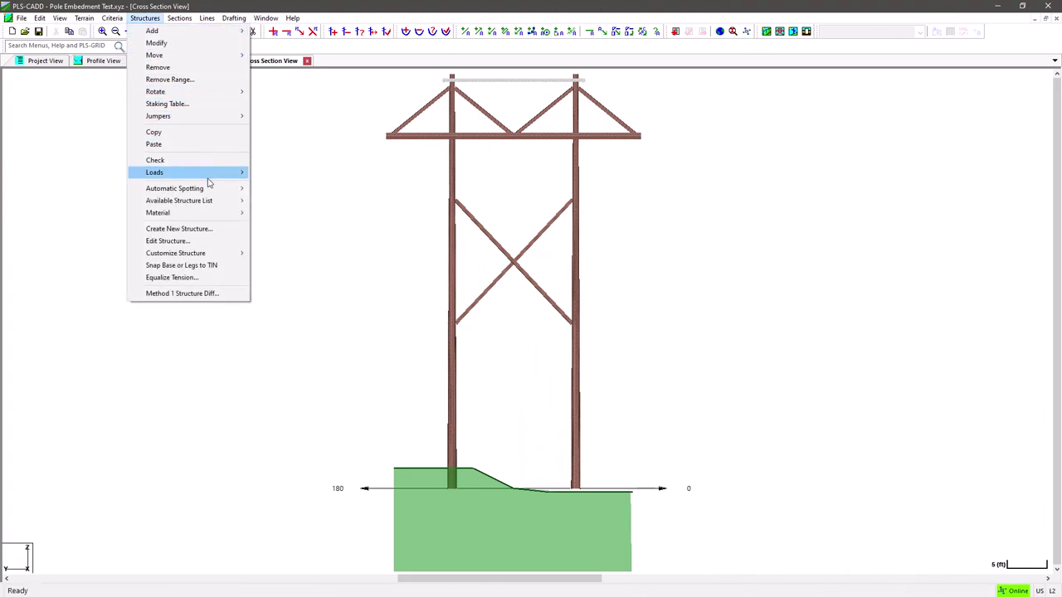
mouse_move(208, 190)
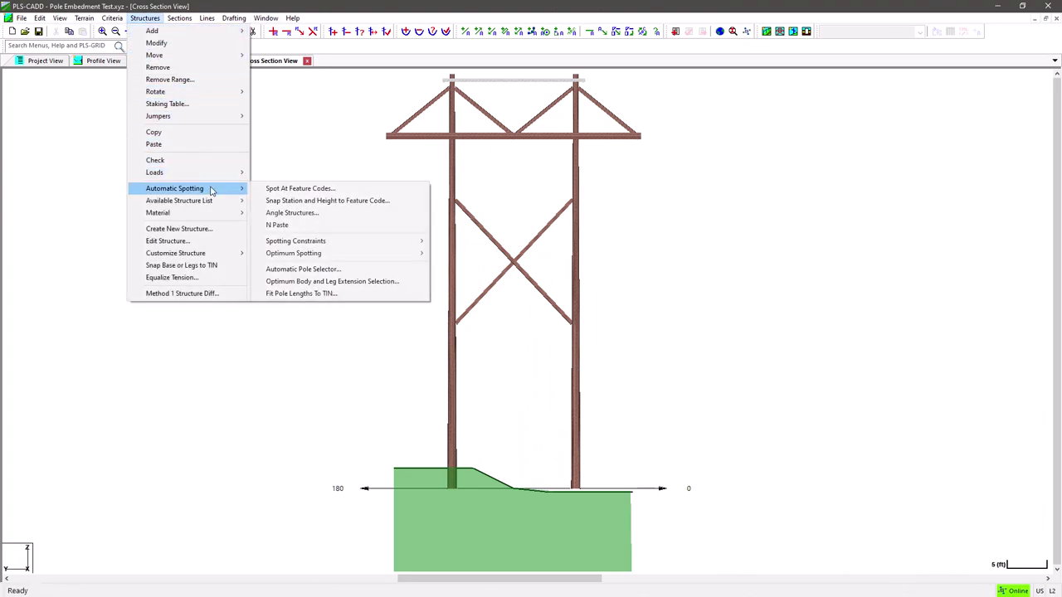
click(336, 295)
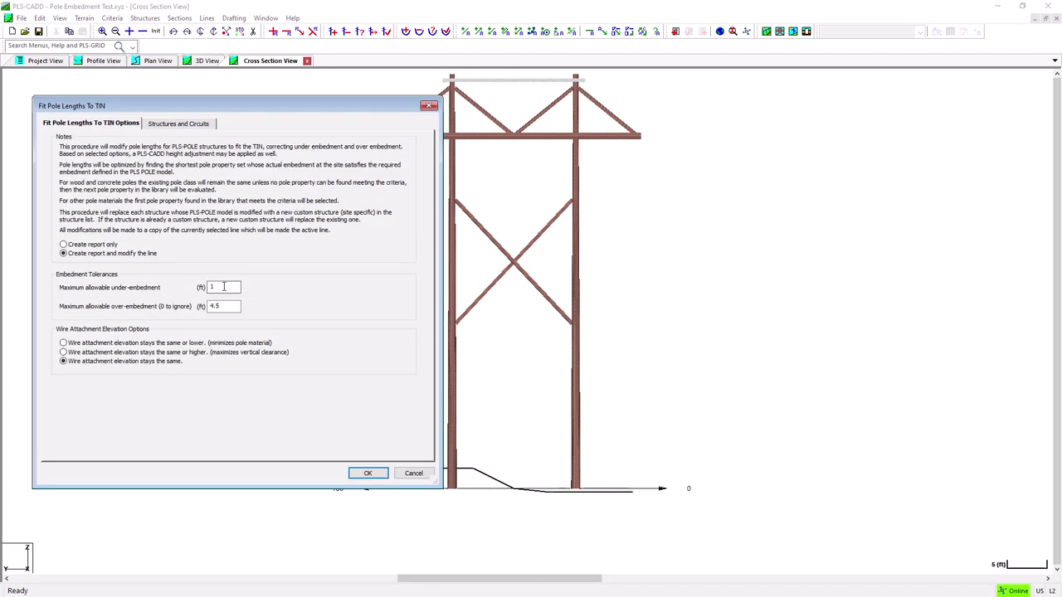
click(168, 343)
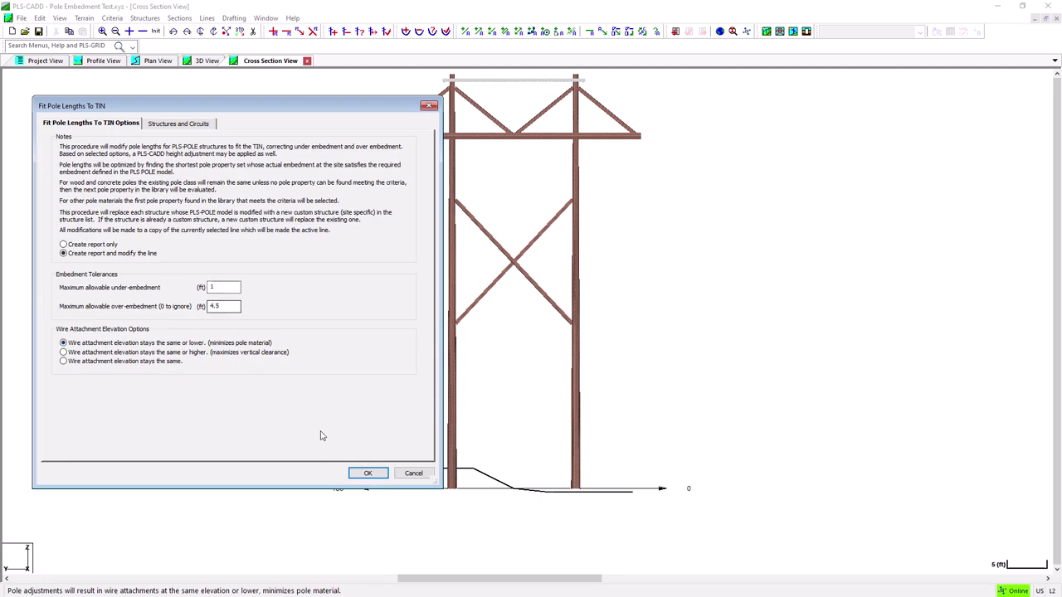
click(368, 473)
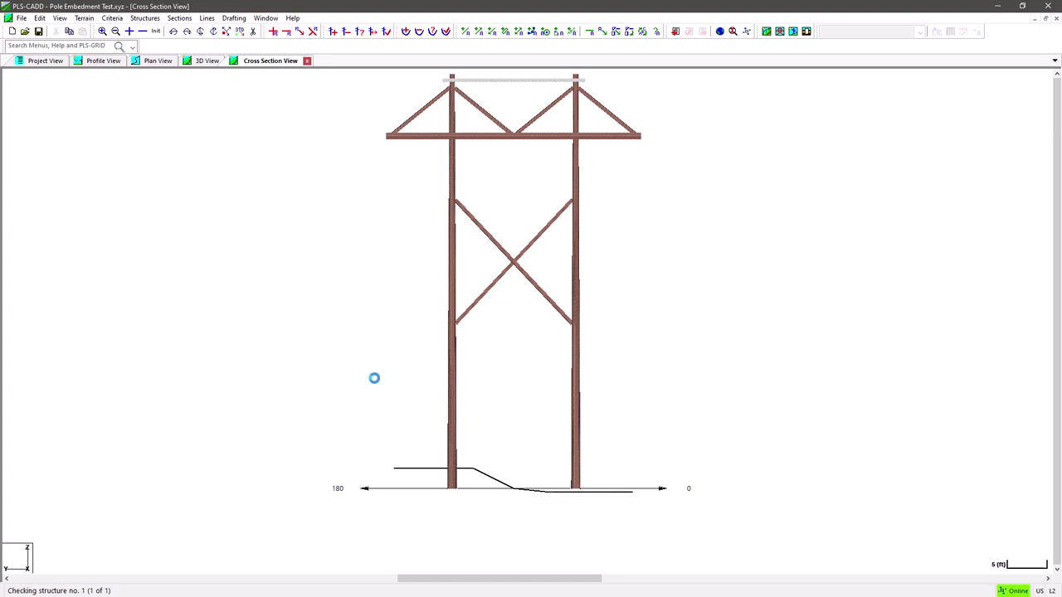
scroll(361, 370, down, 3)
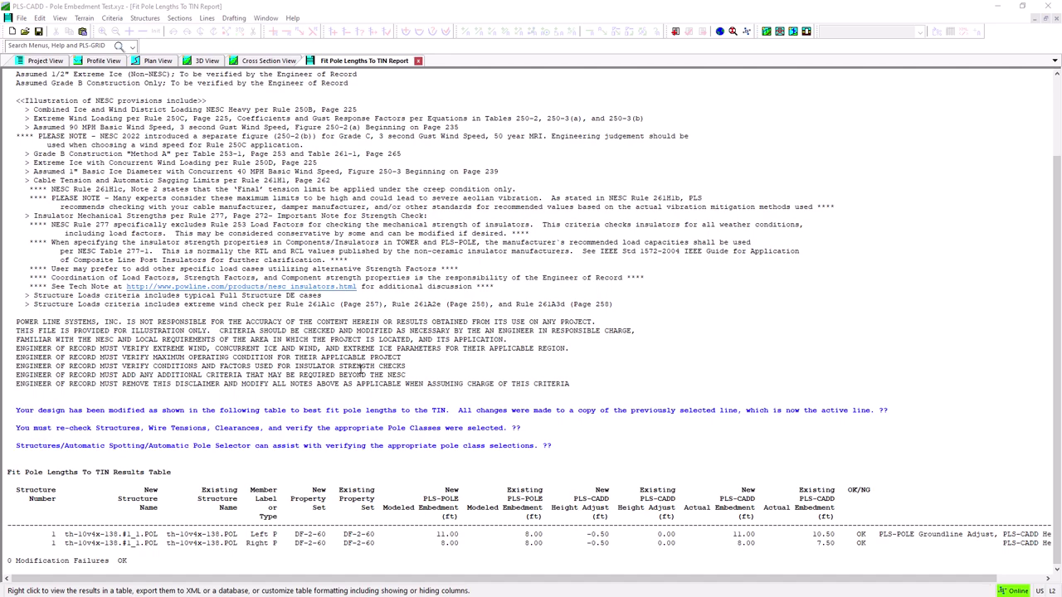
click(144, 18)
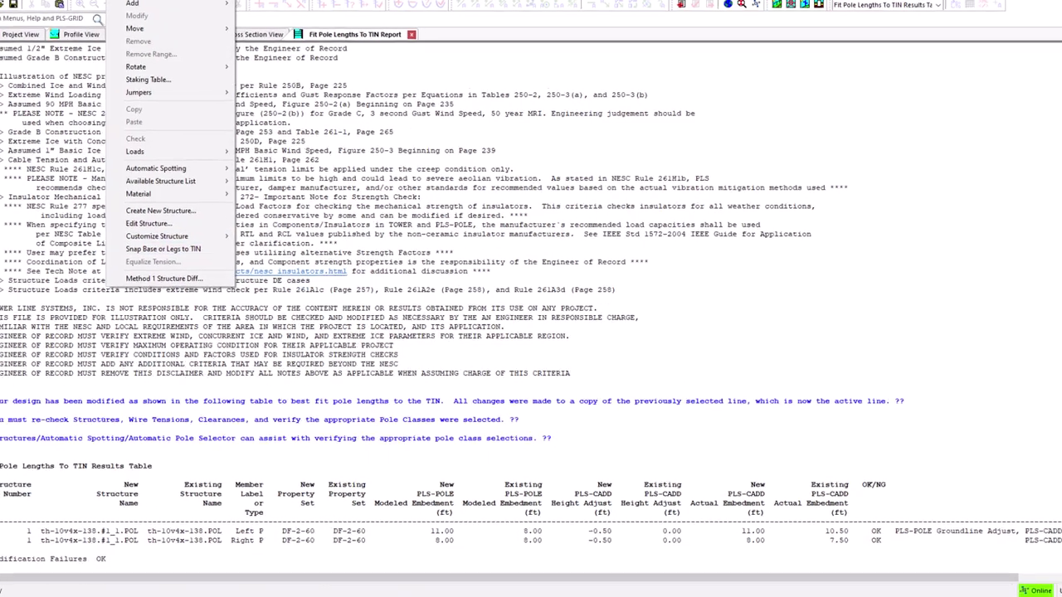
click(315, 438)
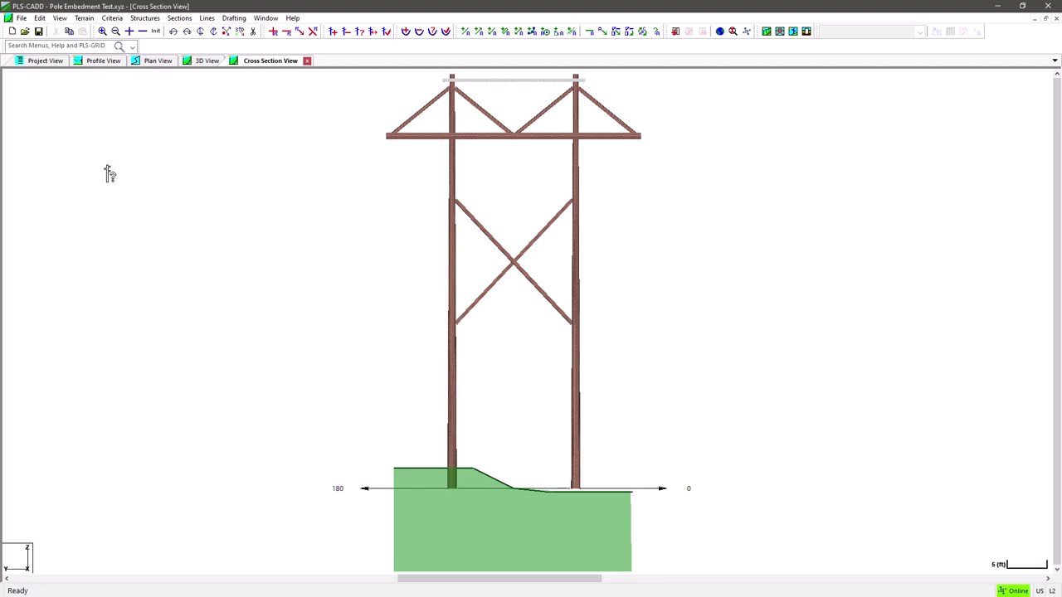
- Rerun Fit Pole Lengths To TIN with 0 ft under-embedment and 'stays the same or higher' attachments
click(146, 17)
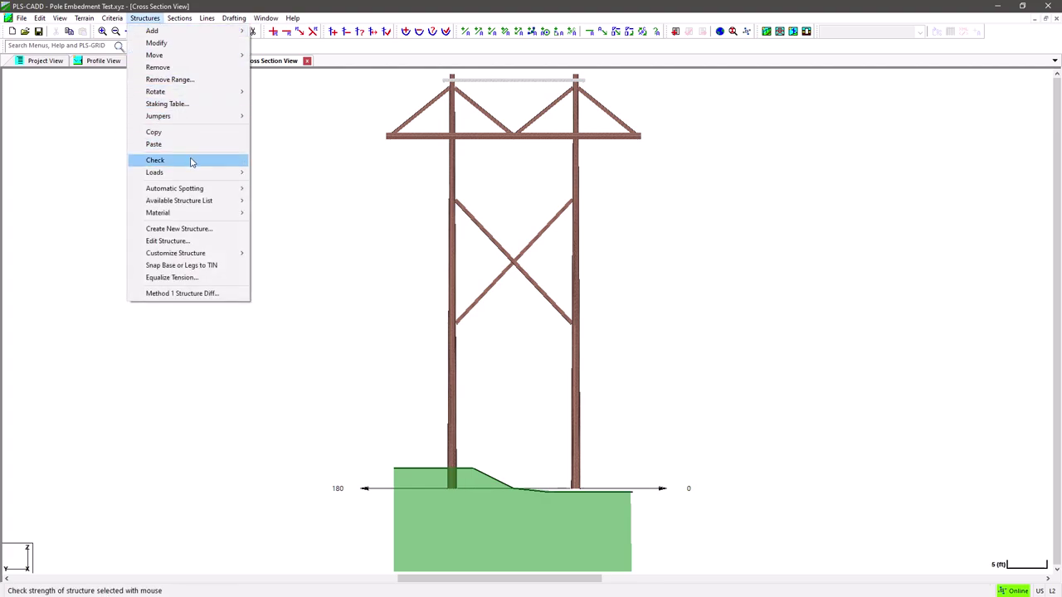
mouse_move(191, 188)
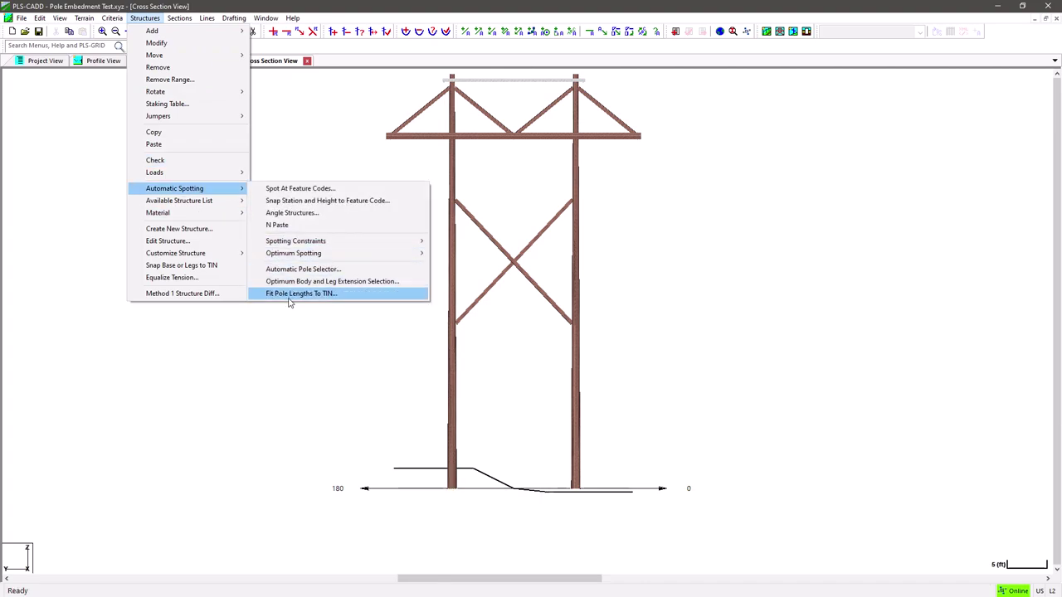
click(349, 290)
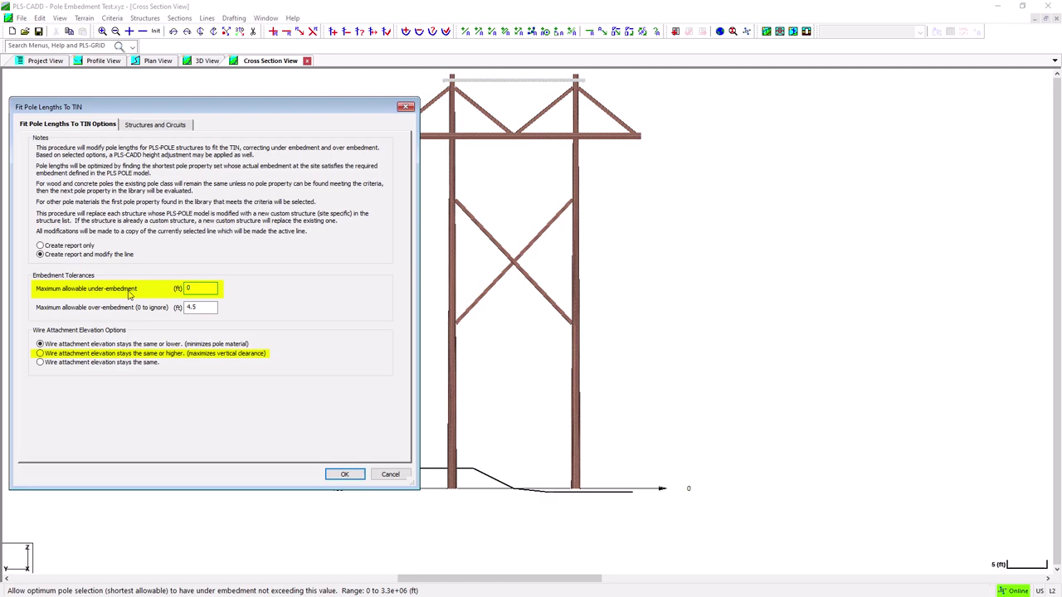
click(108, 354)
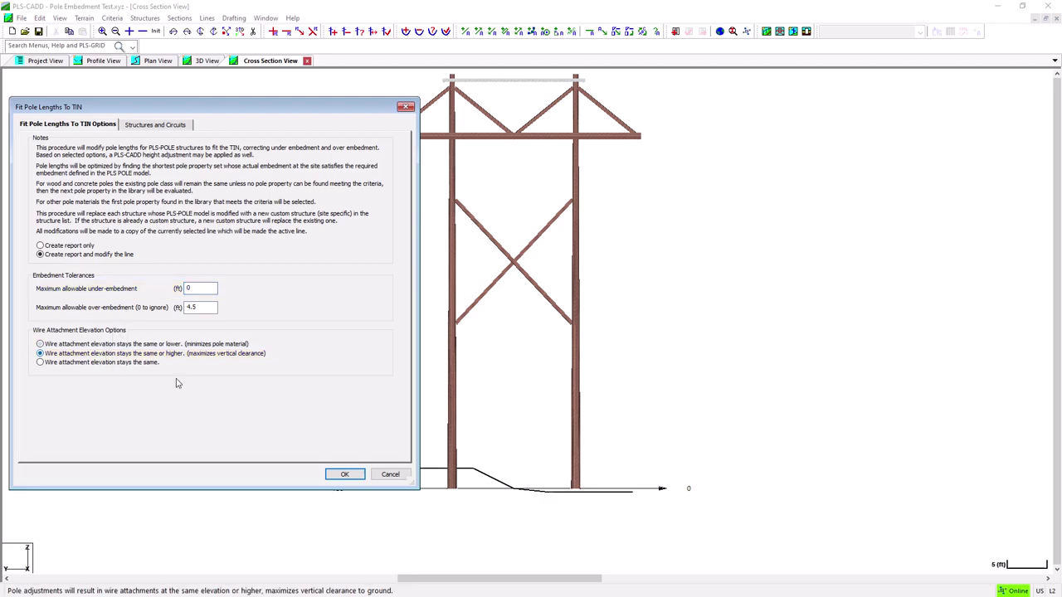
click(346, 476)
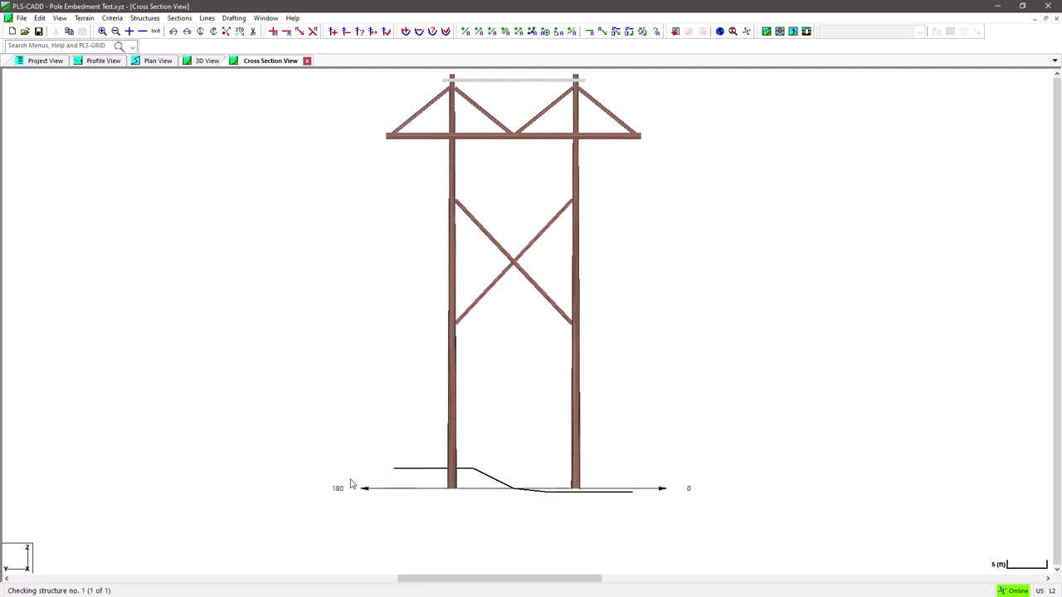